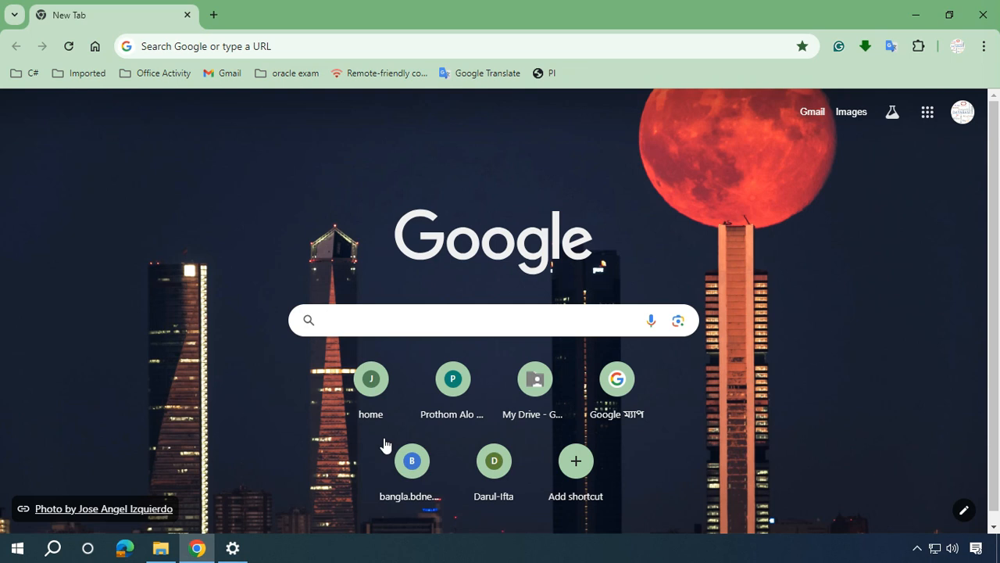
# Search Google for "download android studio" and open the official Android Studio download page.
pyautogui.write('d')
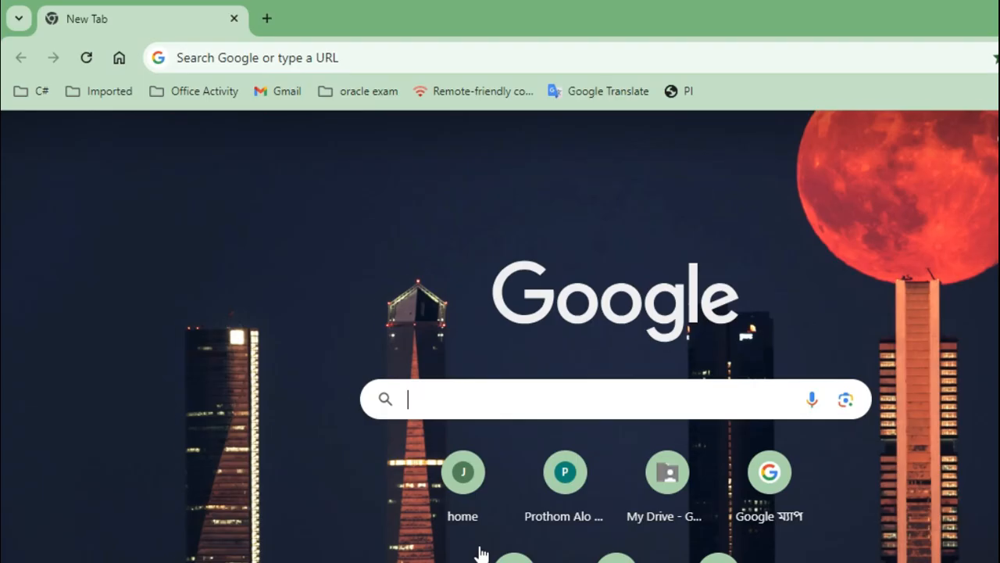
pyautogui.write('d')
pyautogui.press('Down')
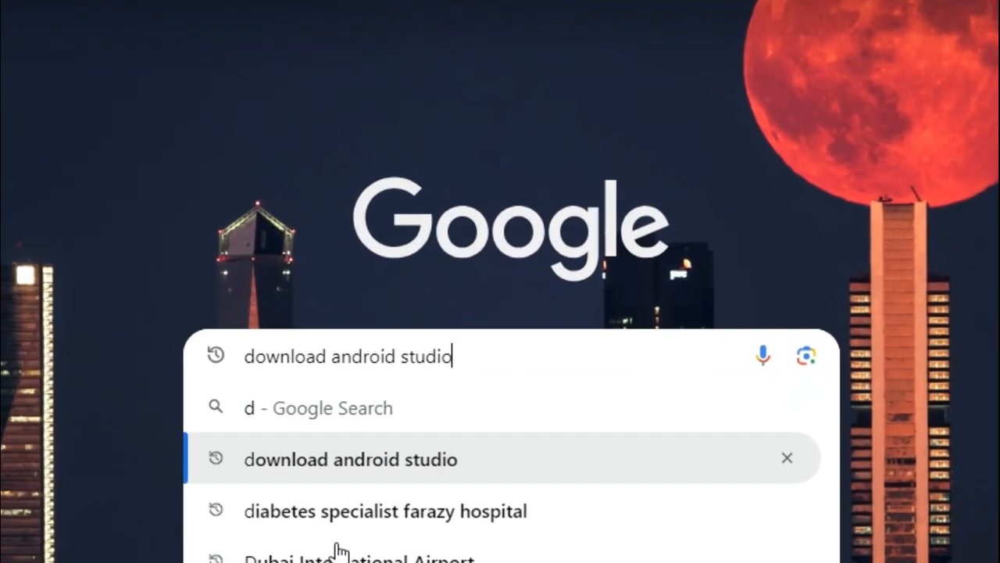
pyautogui.press('Return')
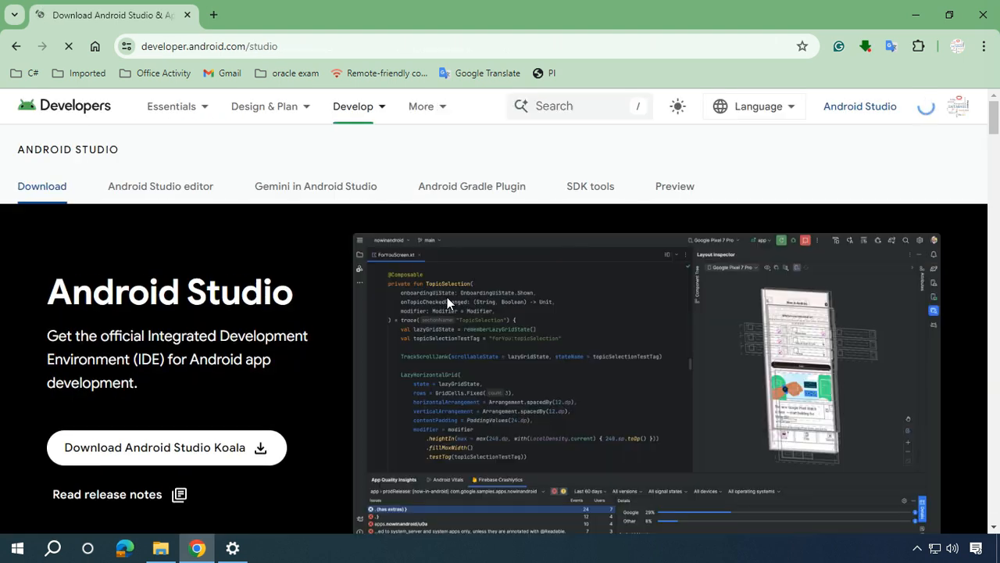
# Agree to the terms and conditions and download Android Studio Koala | 2024.1.1 Patch 1 for Windows.
pyautogui.scroll(-3, 444, 309)
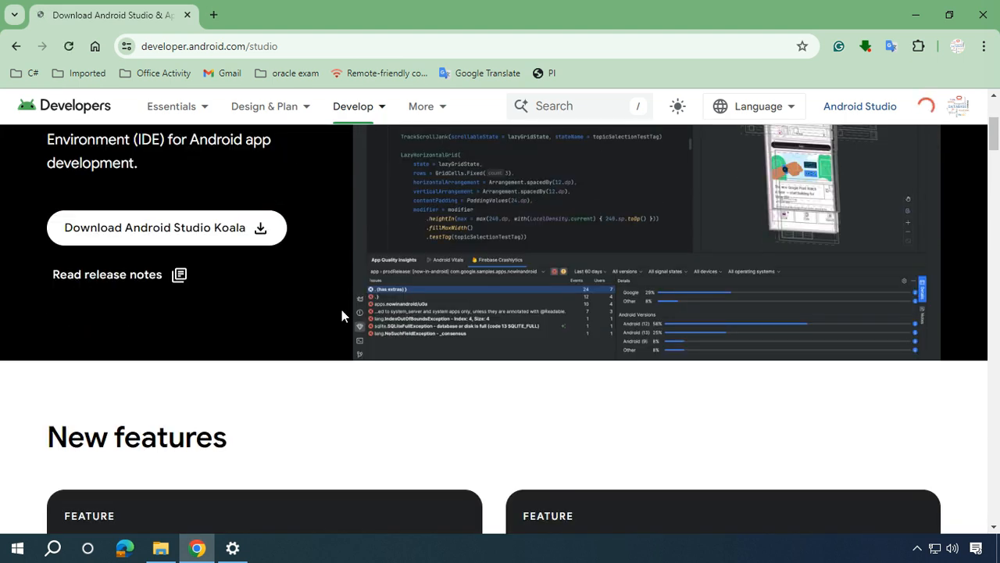
pyautogui.click(161, 231)
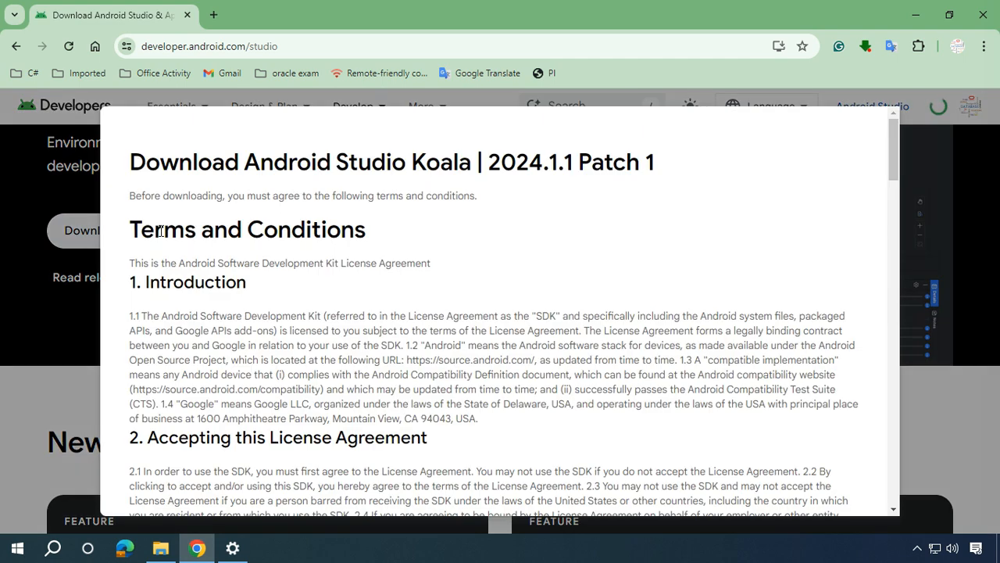
pyautogui.scroll(-3, 362, 256)
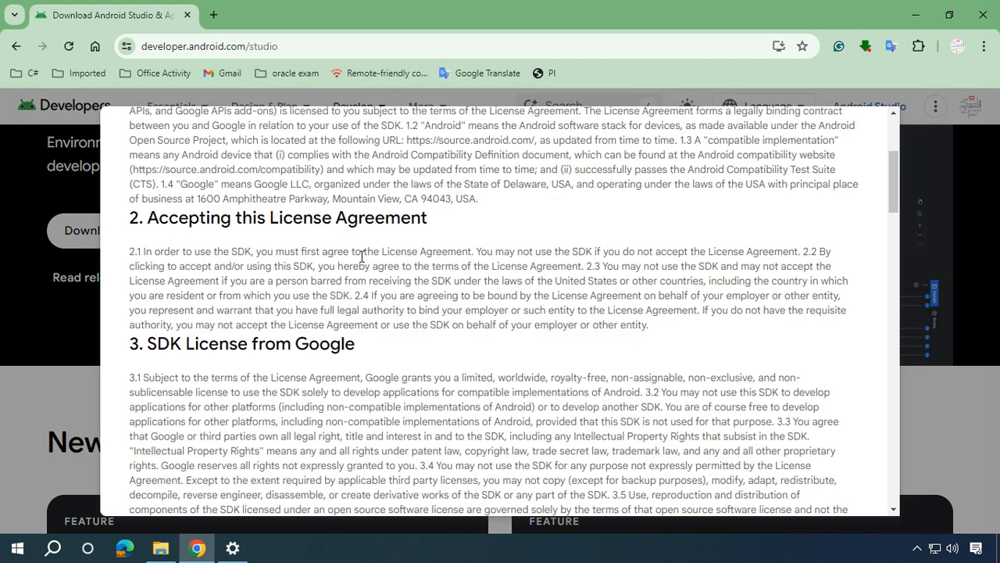
pyautogui.scroll(-4, 362, 255)
pyautogui.scroll(-4, 362, 258)
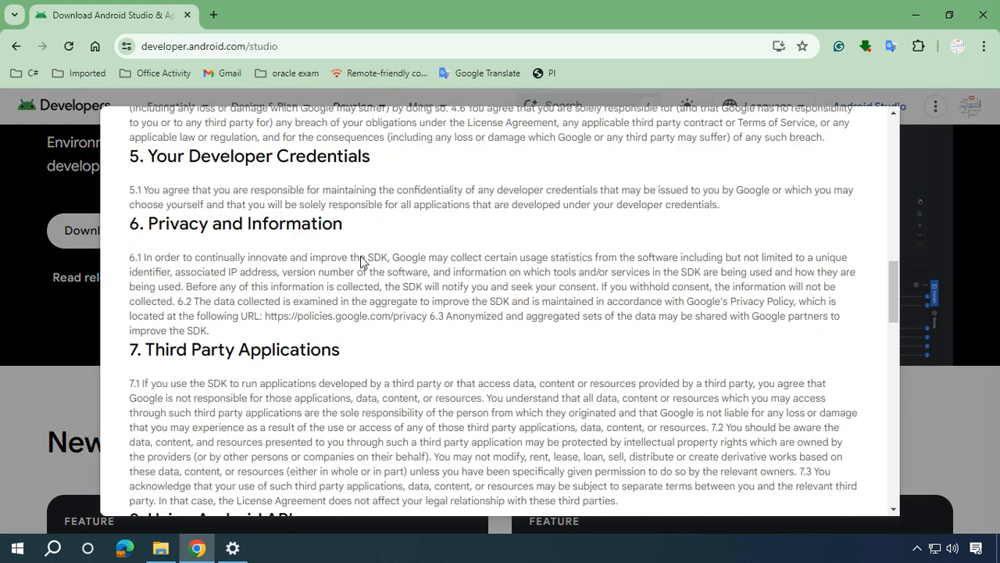
pyautogui.scroll(-5, 362, 258)
pyautogui.scroll(-3, 362, 258)
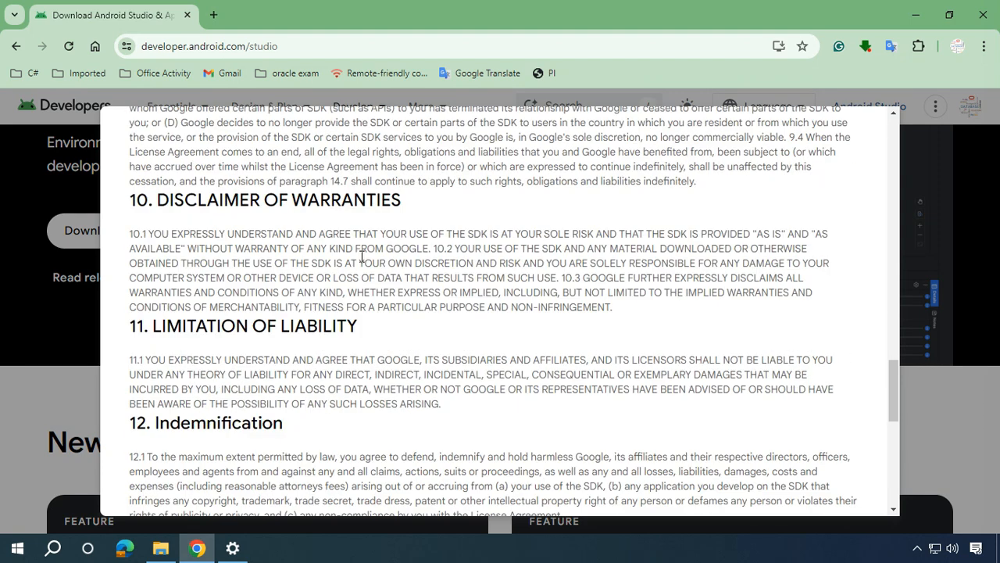
pyautogui.scroll(-4, 362, 255)
pyautogui.scroll(-4, 361, 255)
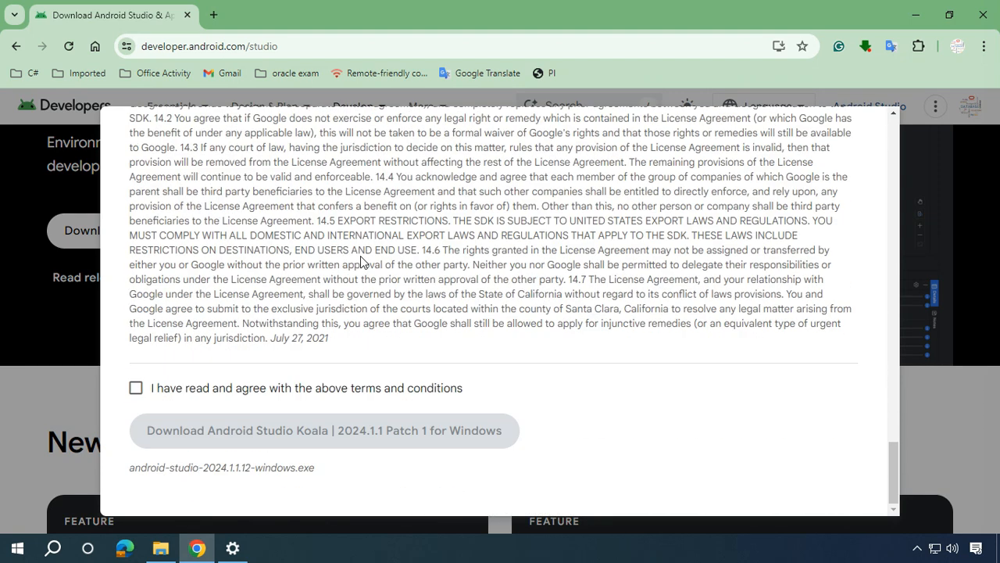
pyautogui.click(136, 388)
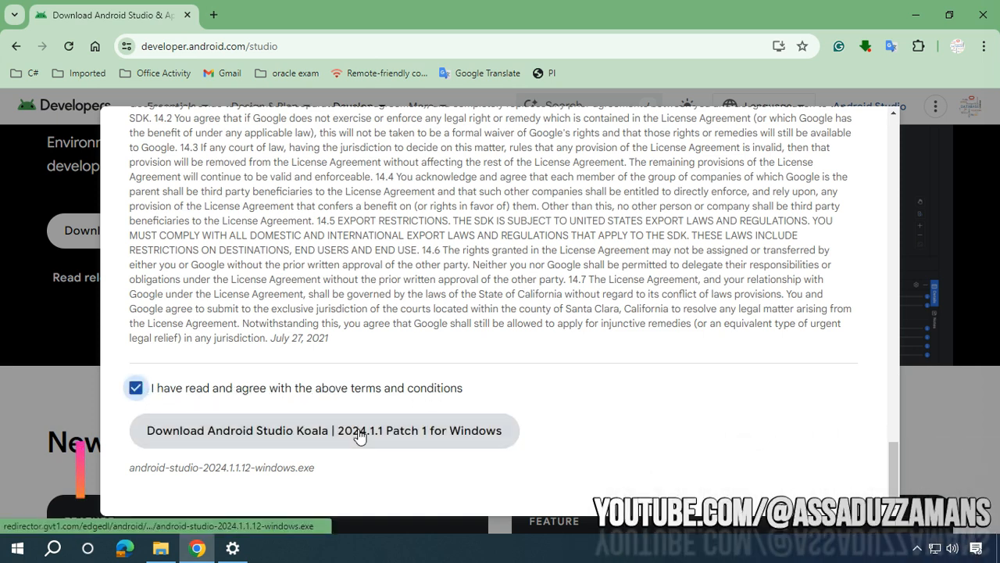
pyautogui.click(308, 431)
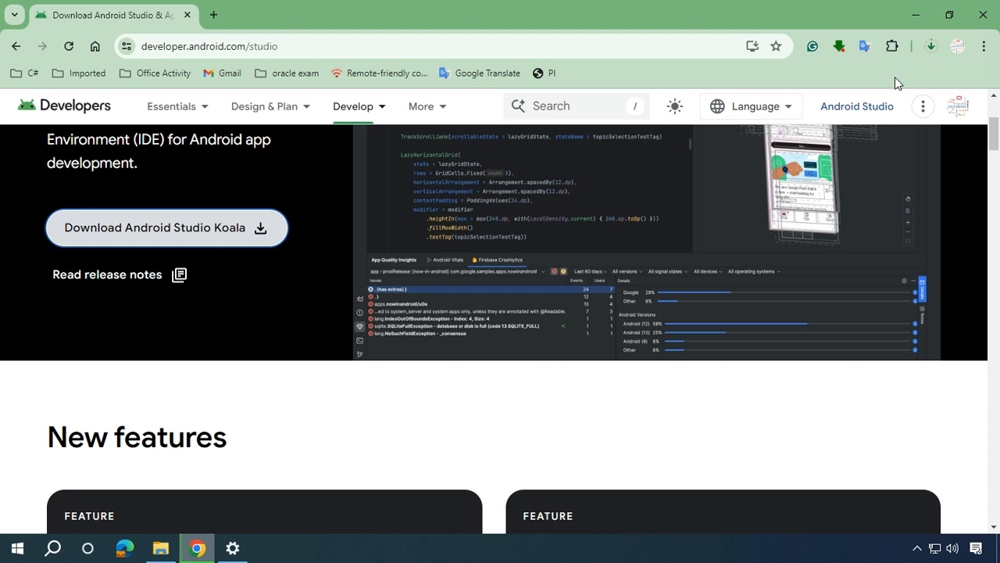
# Show the downloaded android-studio-2024.1.1.12-windows.exe in its folder and run it, allowing it to make changes to the device.
pyautogui.click(930, 47)
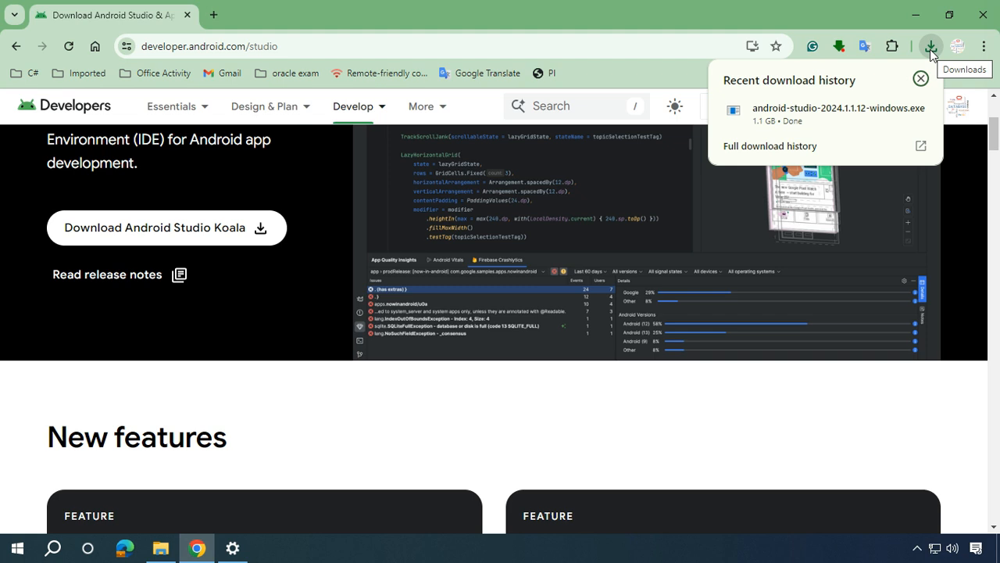
pyautogui.click(893, 114)
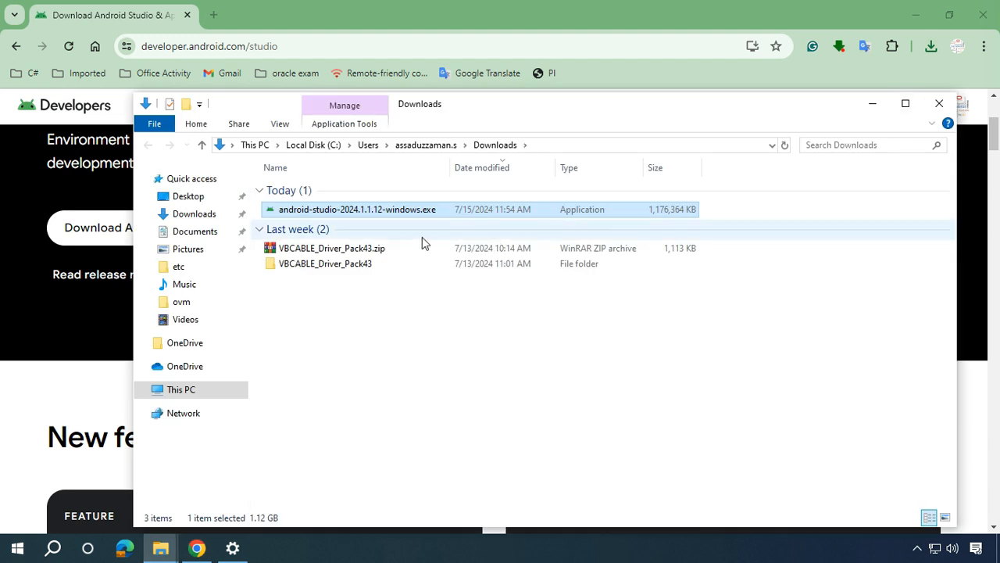
pyautogui.click(258, 233)
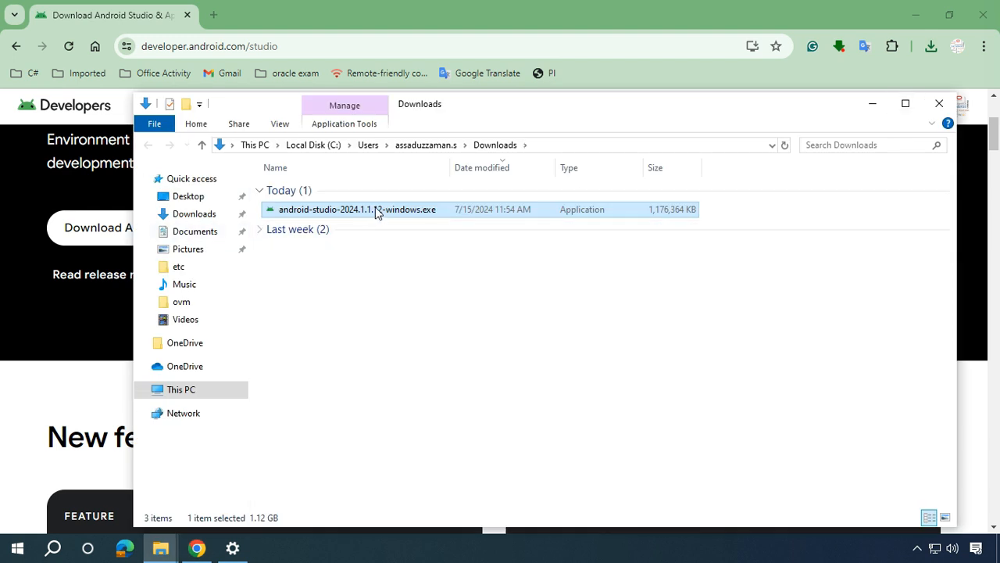
pyautogui.click(441, 260)
pyautogui.click(461, 213)
pyautogui.doubleClick(394, 210)
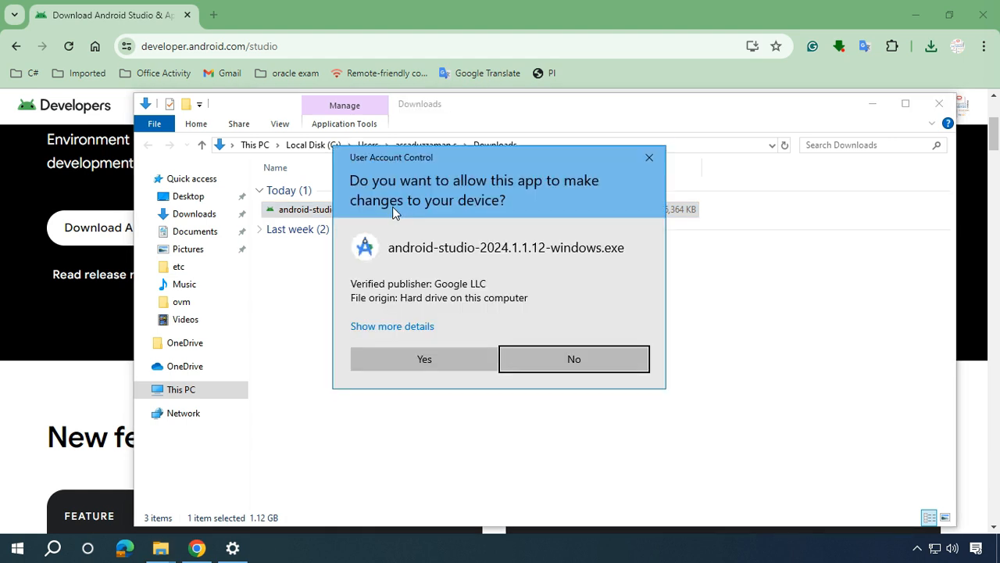
pyautogui.click(426, 358)
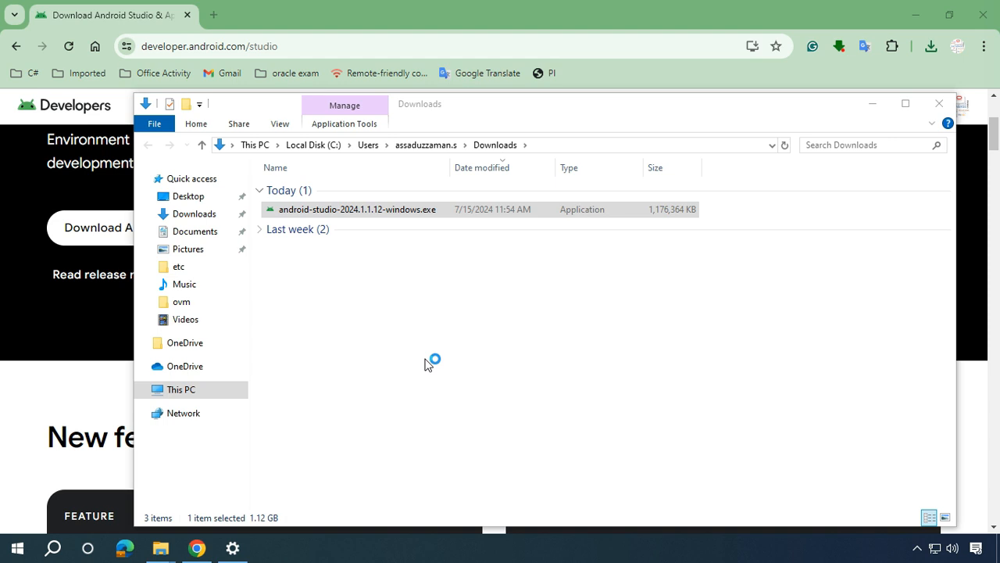
# Install Android Studio with the Android Virtual Device component and the Android Studio Start Menu folder, and finish setup with Start Android Studio enabled.
pyautogui.click(576, 390)
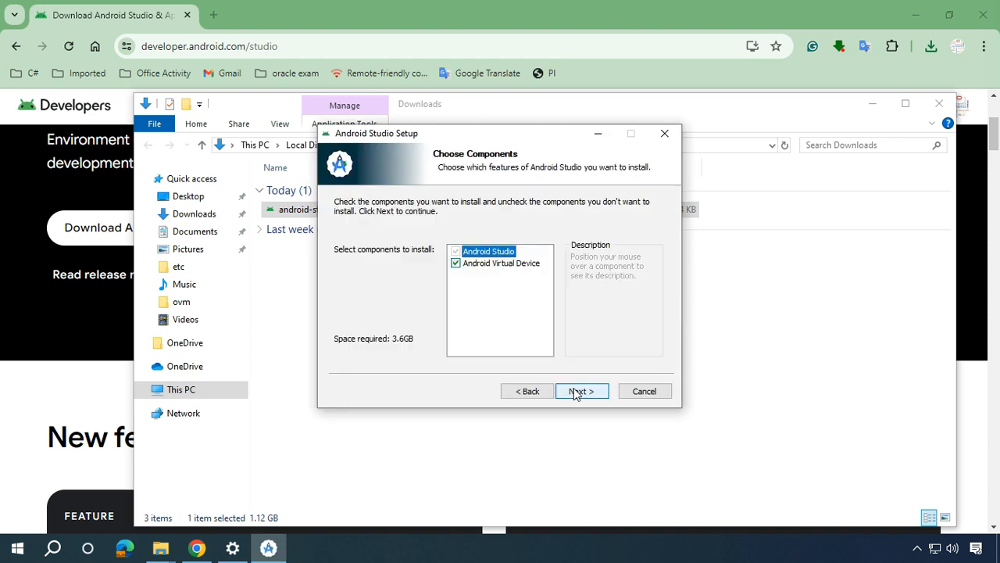
pyautogui.click(578, 392)
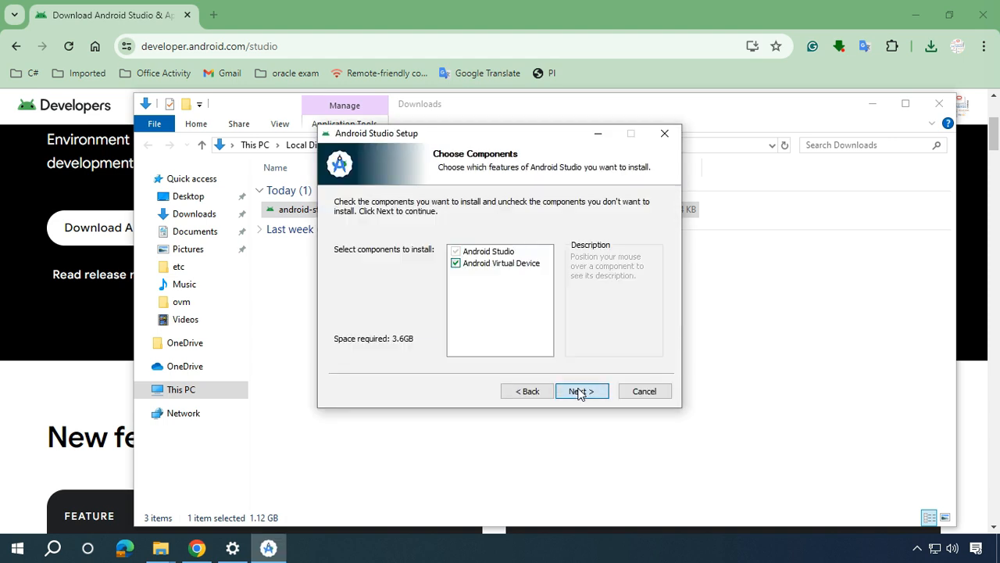
pyautogui.click(579, 392)
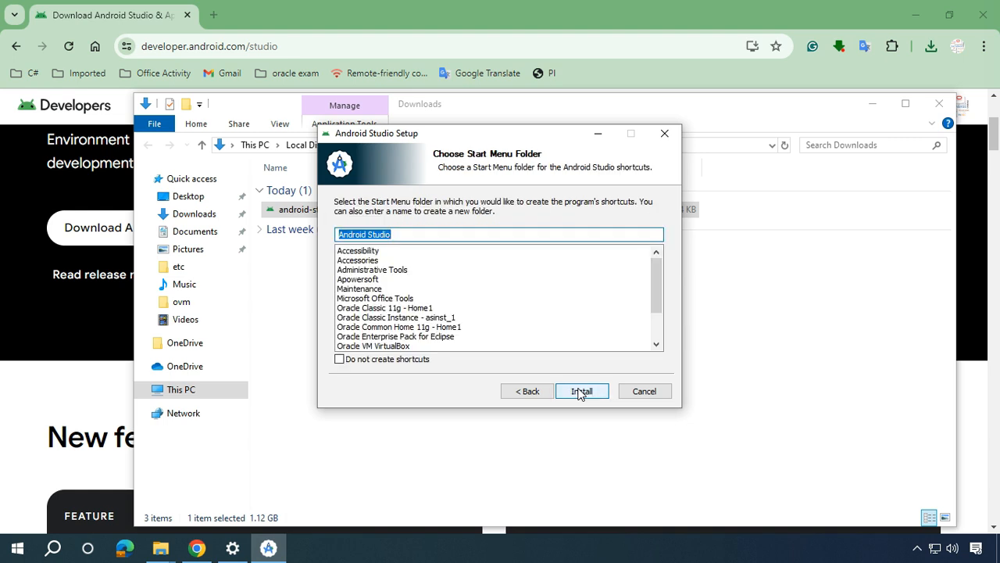
pyautogui.click(579, 392)
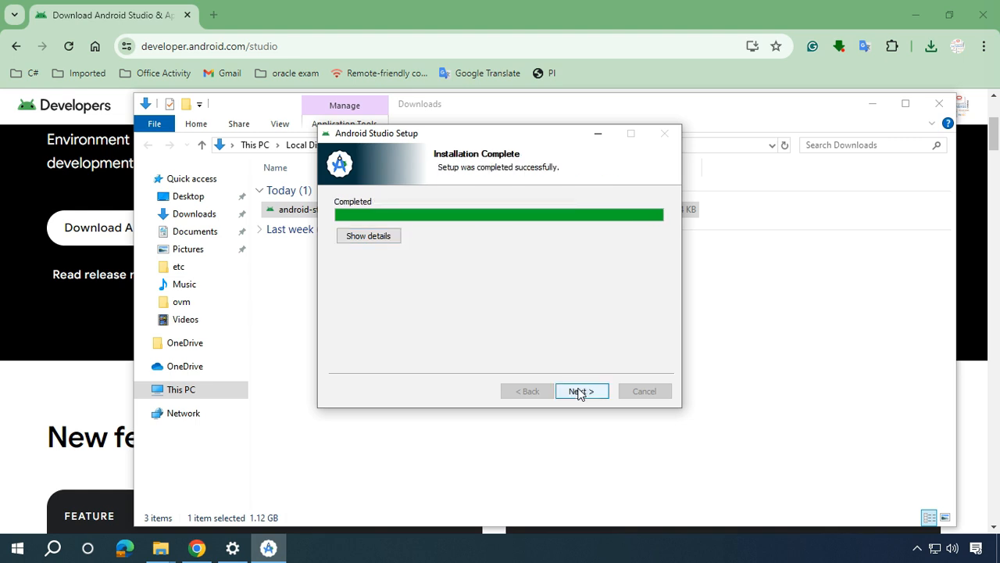
pyautogui.click(579, 391)
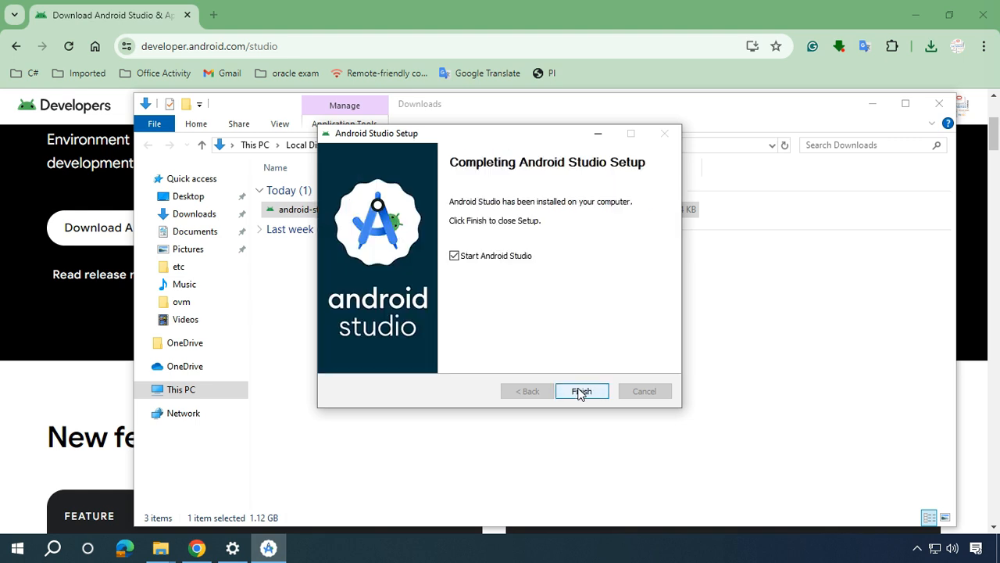
pyautogui.click(580, 392)
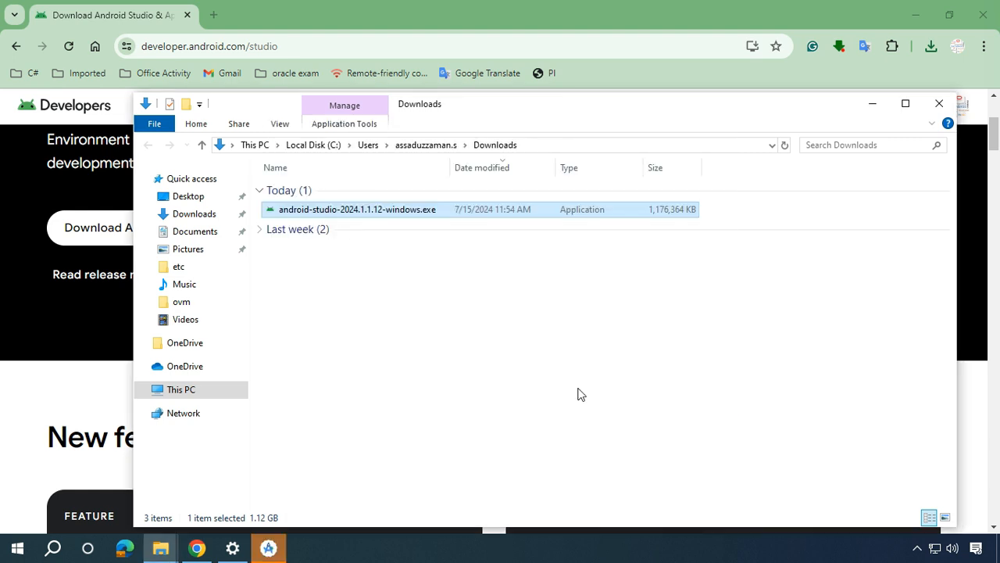
# Choose Do not import settings for Android Studio and agree to send usage statistics to Google.
pyautogui.click(268, 550)
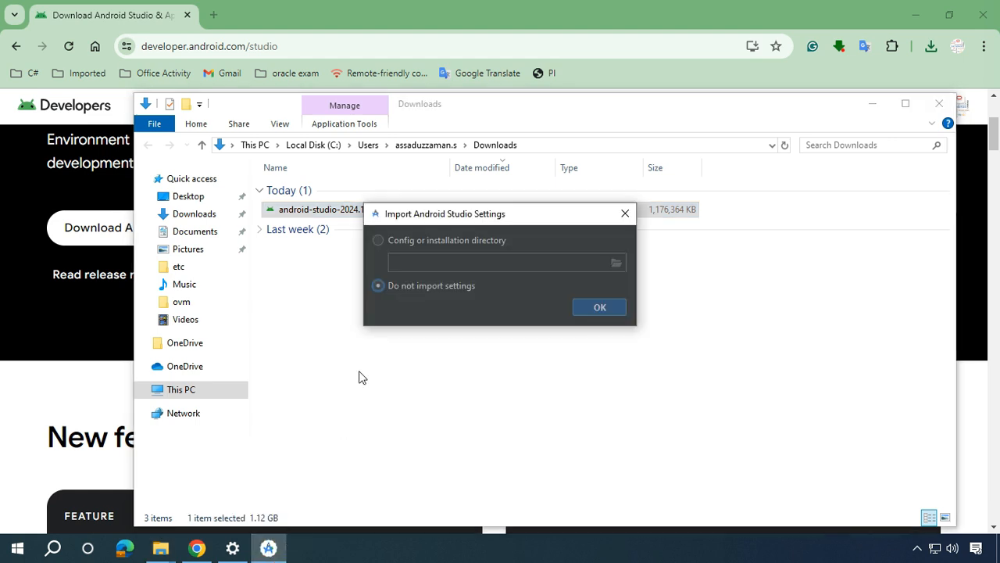
pyautogui.click(380, 240)
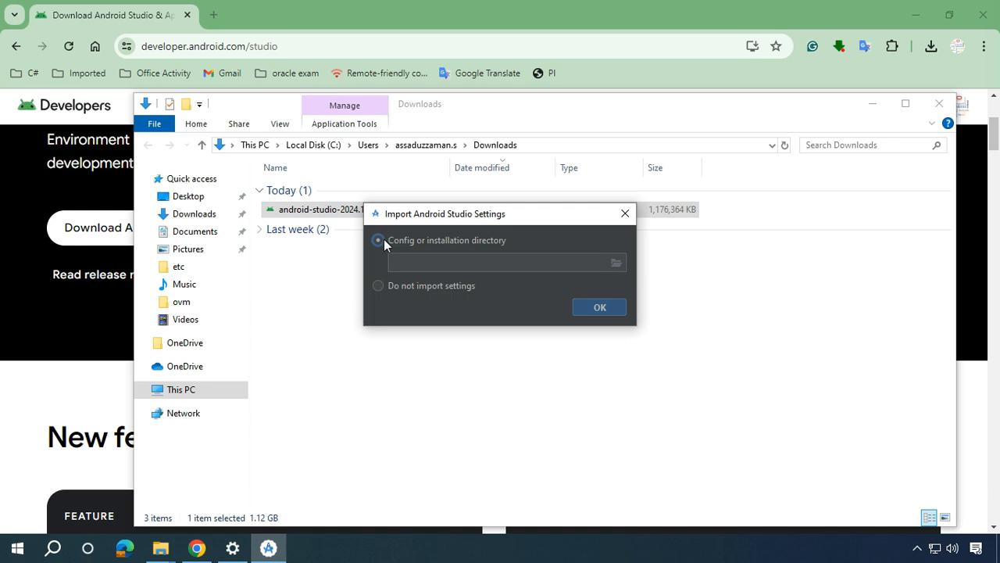
pyautogui.click(379, 285)
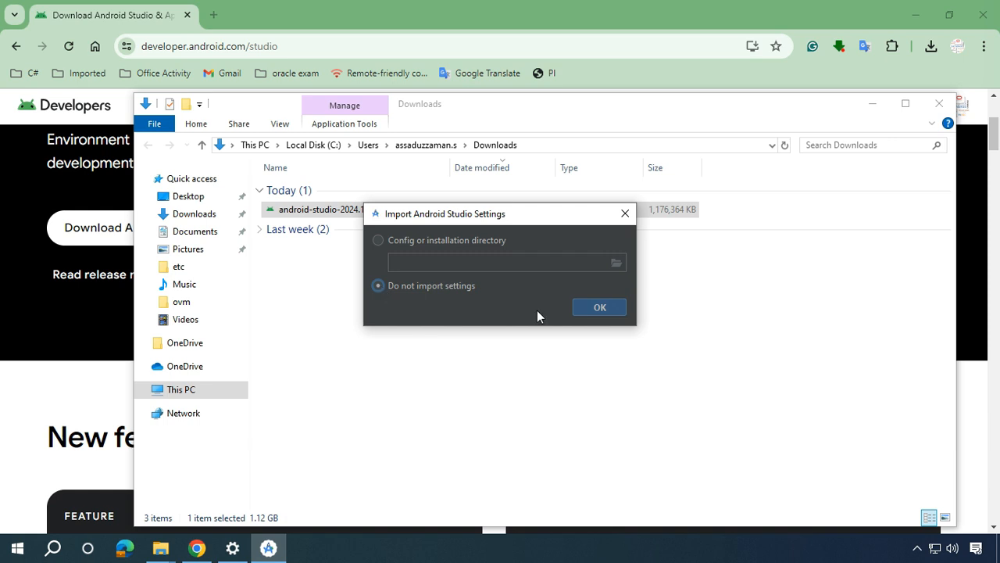
pyautogui.click(599, 308)
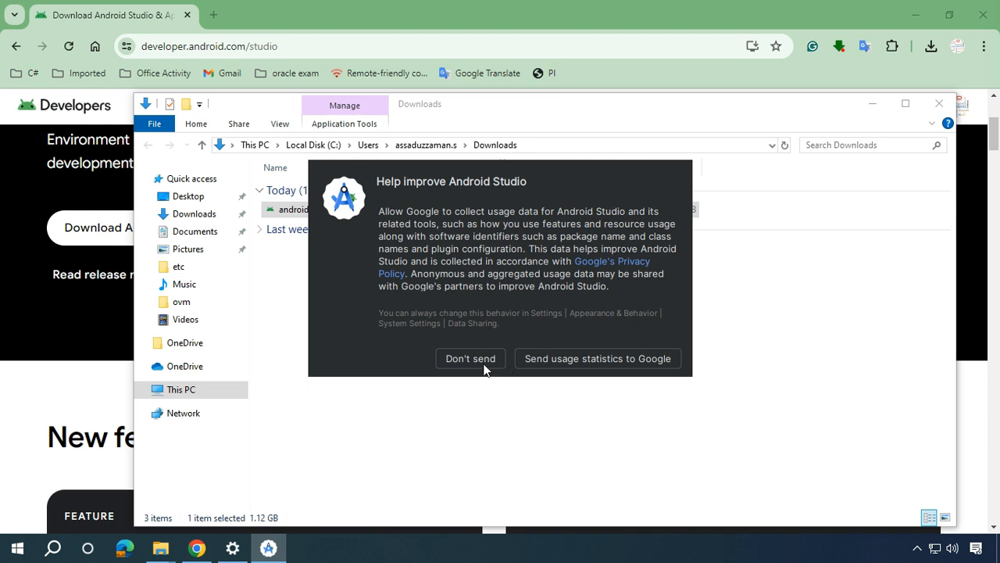
pyautogui.click(559, 355)
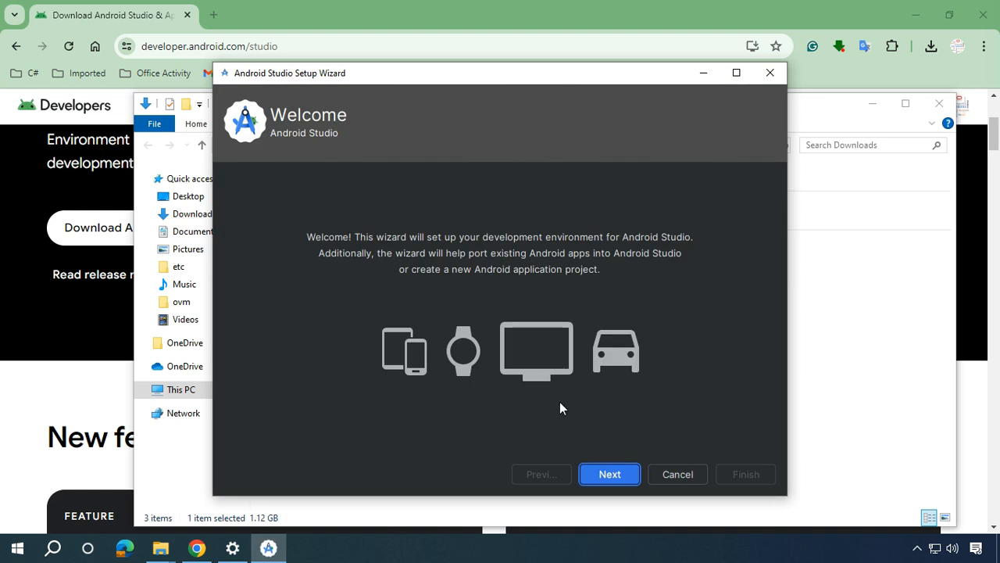
# Choose the Standard install type in the setup wizard and accept the listed installation settings.
pyautogui.click(608, 475)
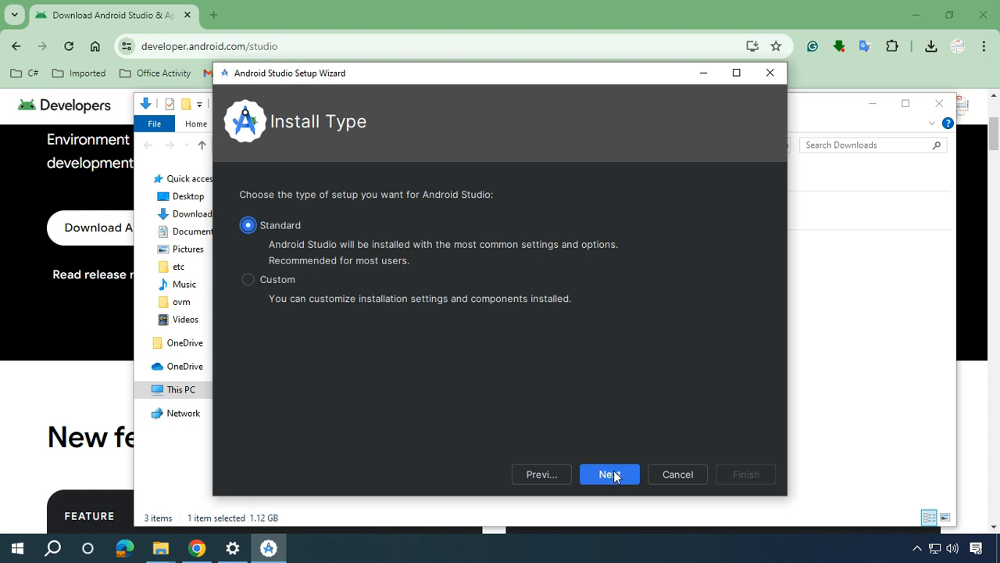
pyautogui.click(611, 475)
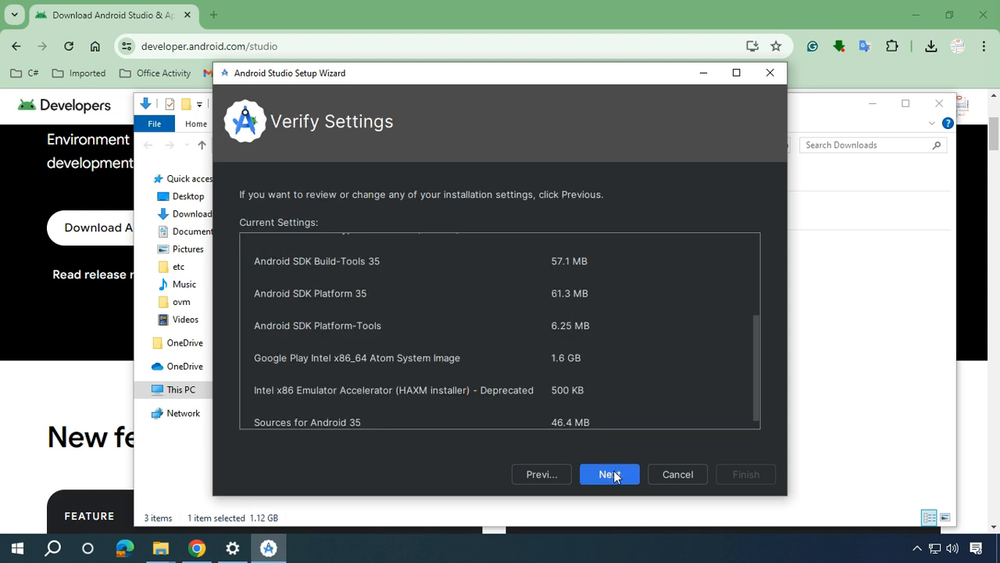
pyautogui.click(614, 474)
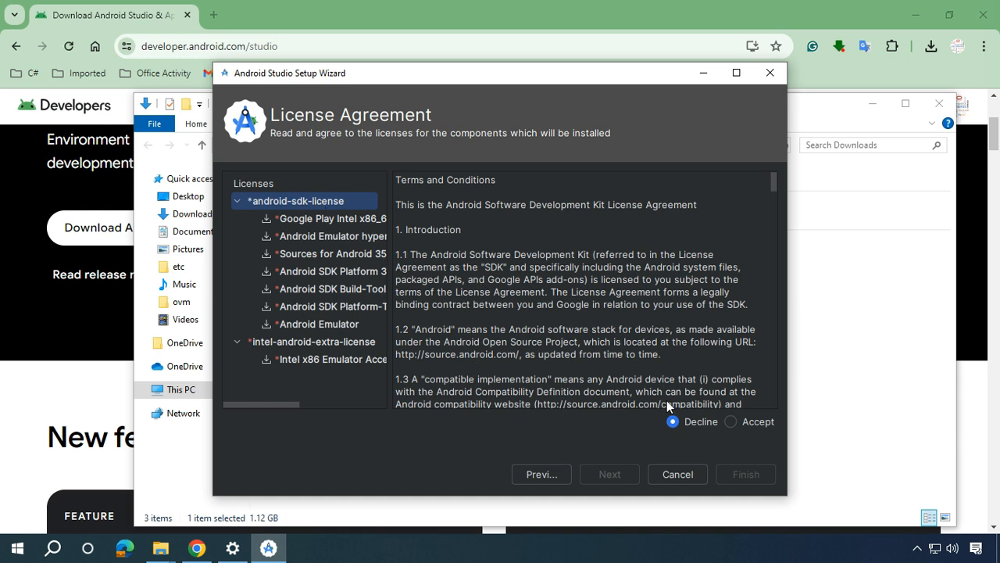
# Accept the android-sdk-license and intel-android-extra-license, and start the component download with its details shown.
pyautogui.click(731, 421)
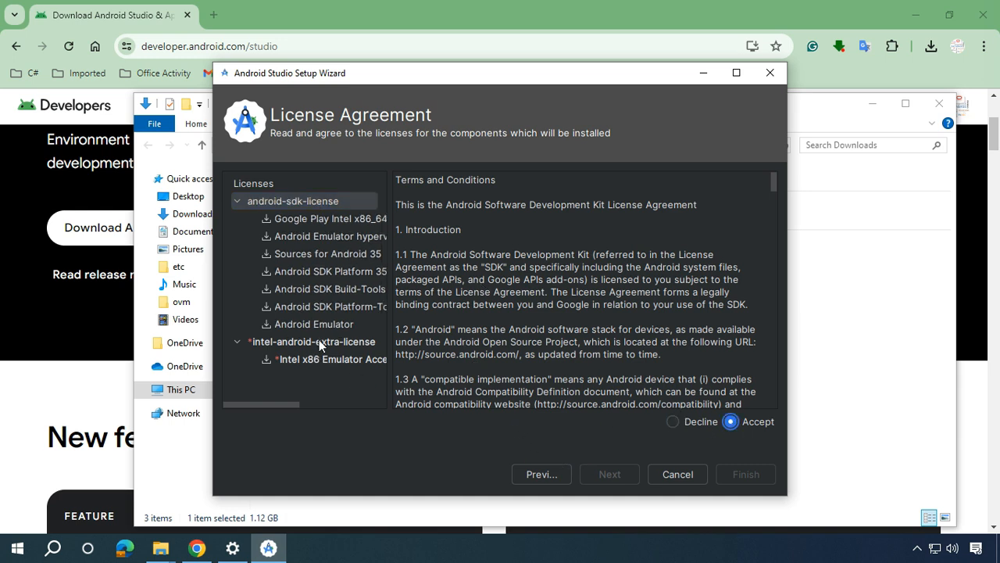
pyautogui.click(319, 341)
pyautogui.click(734, 422)
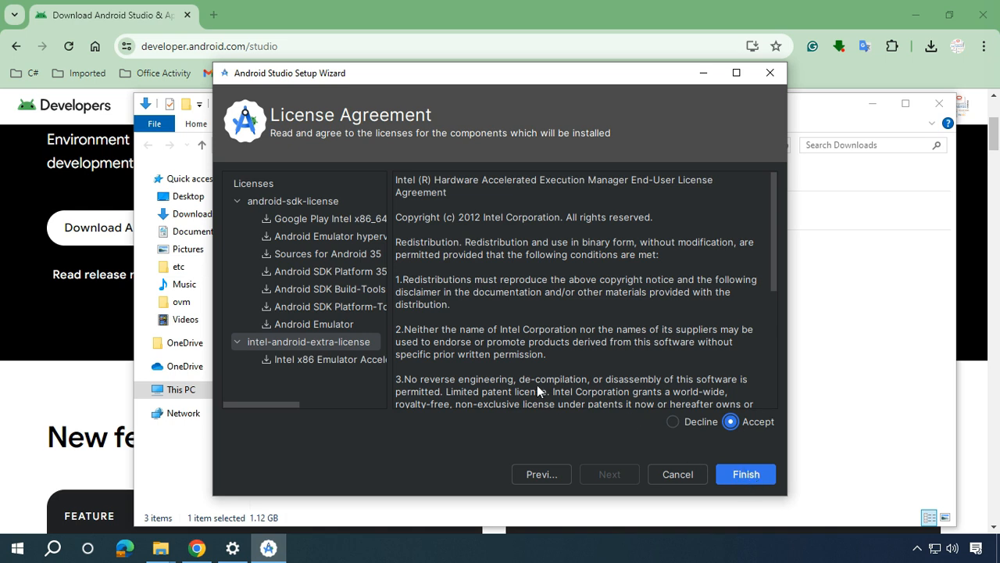
pyautogui.scroll(-6, 538, 391)
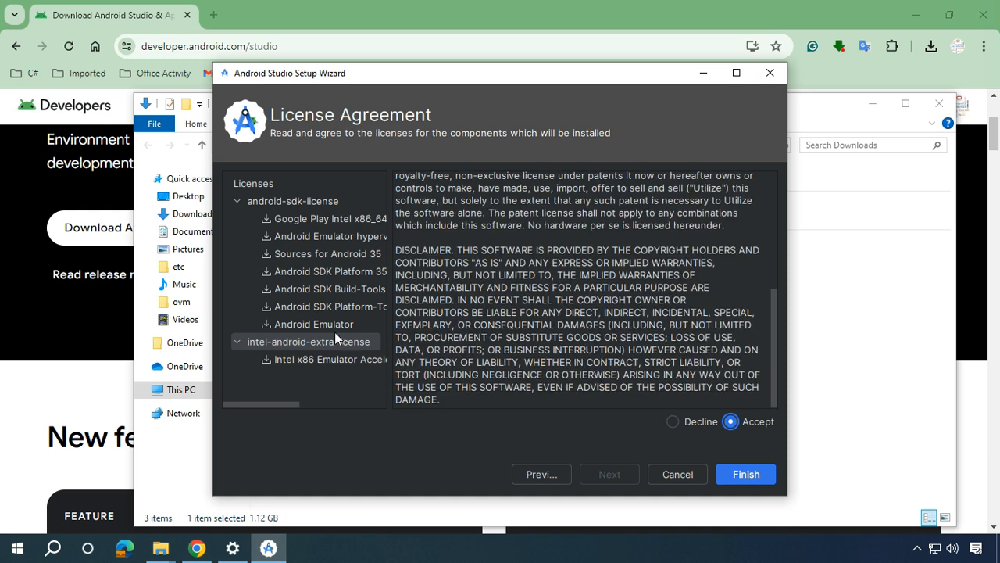
pyautogui.click(749, 474)
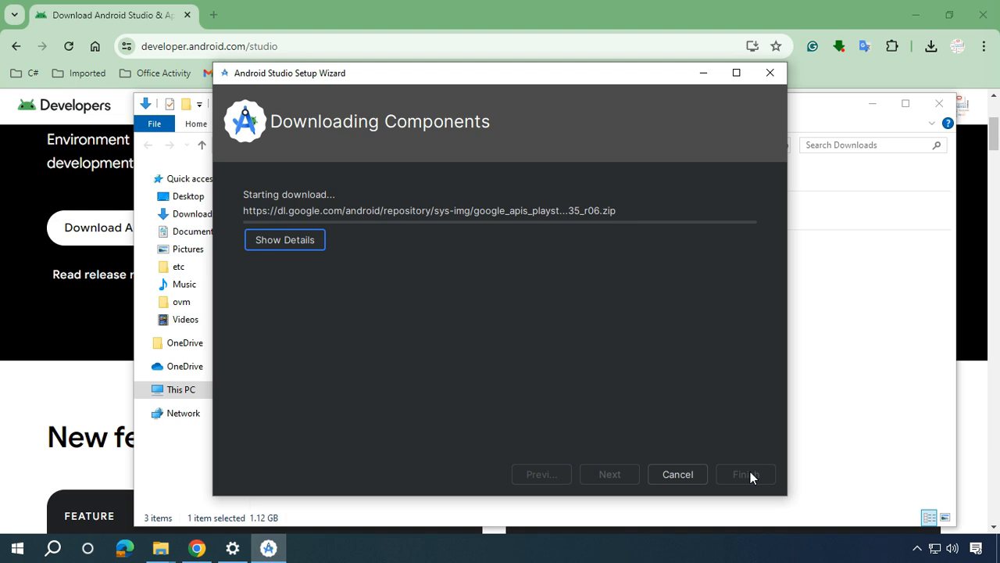
pyautogui.click(303, 240)
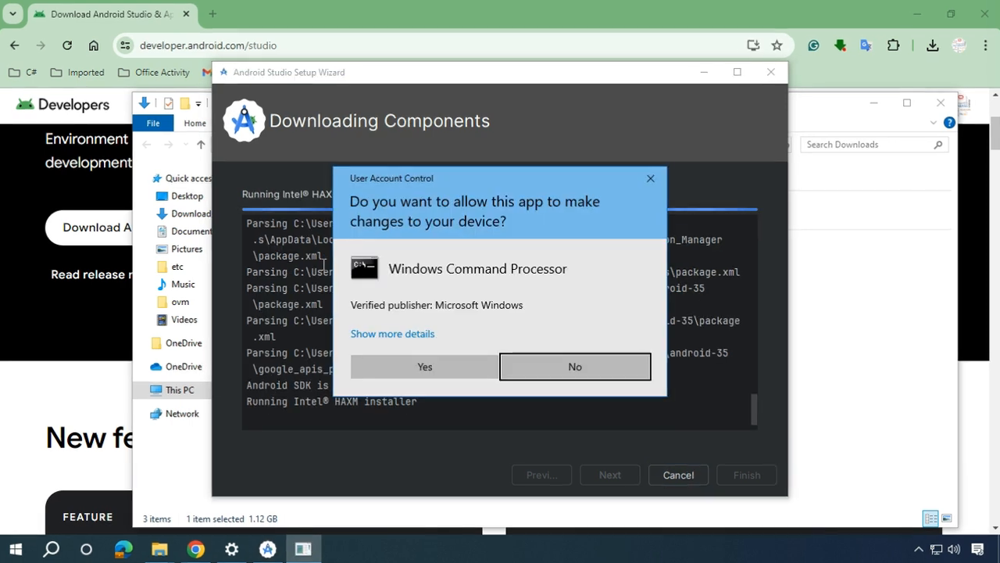
# Allow both Windows Command Processor permission requests, review the component download log and finish the setup wizard.
pyautogui.click(424, 367)
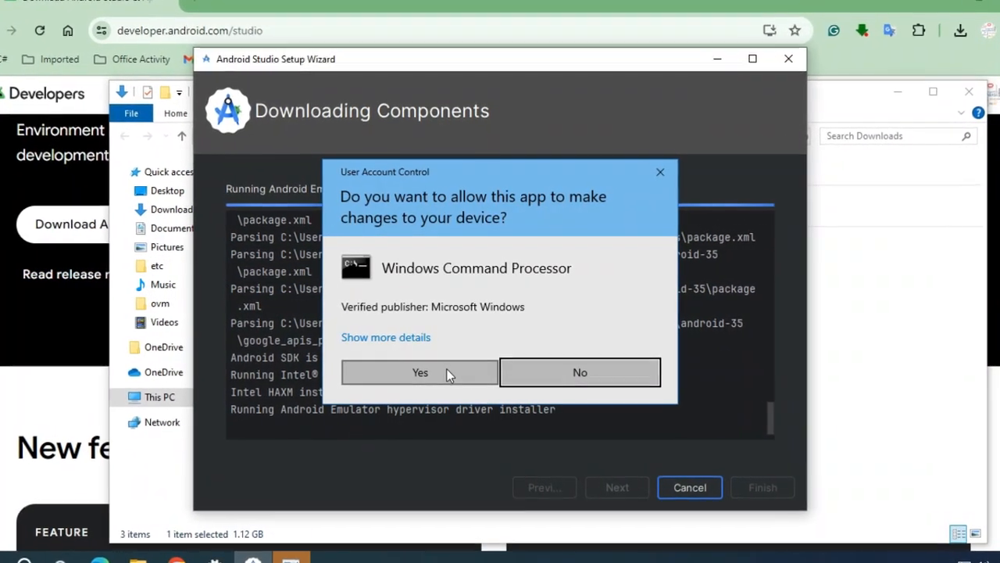
pyautogui.click(446, 372)
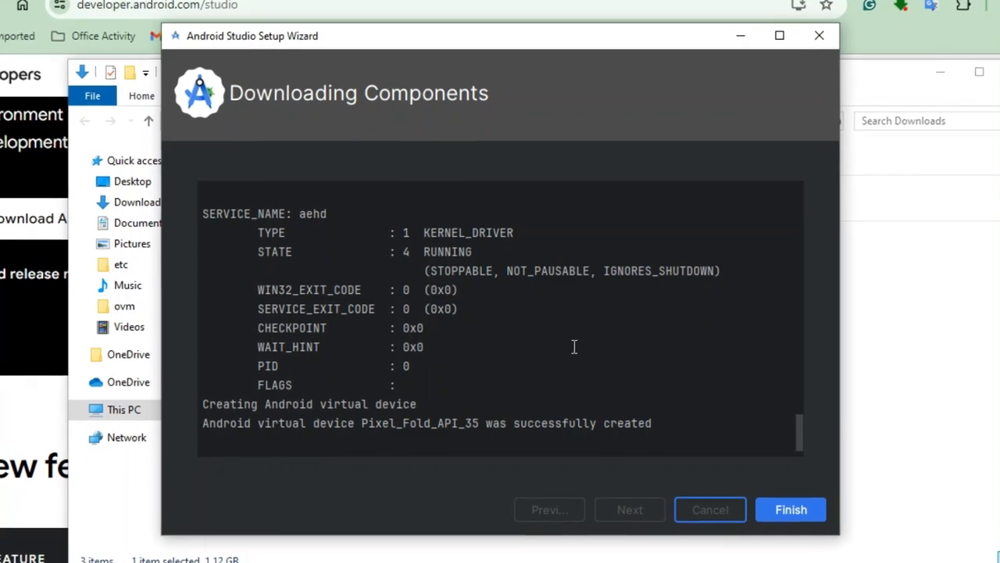
pyautogui.scroll(5, 571, 342)
pyautogui.scroll(-4, 574, 348)
pyautogui.scroll(-2, 578, 351)
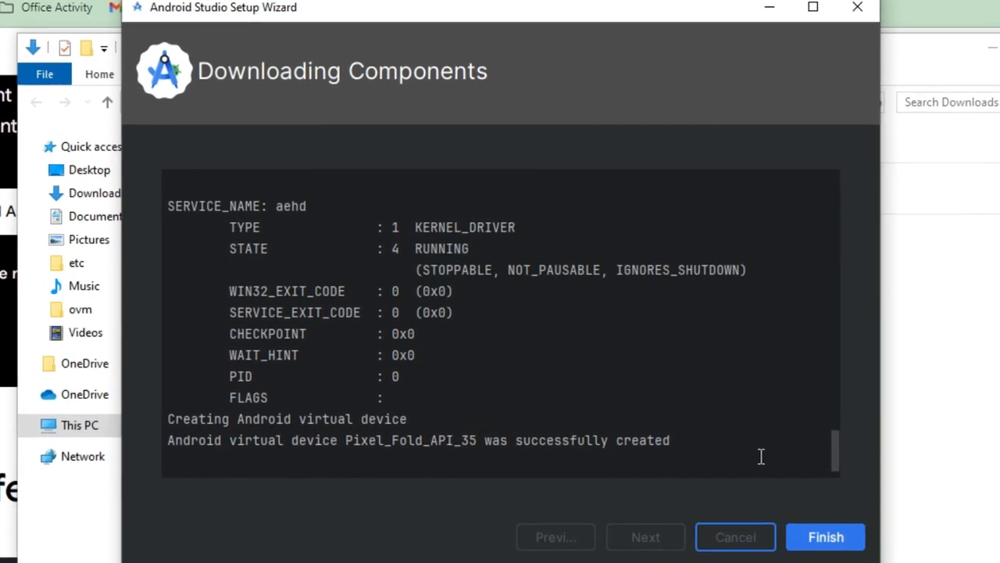
pyautogui.click(850, 555)
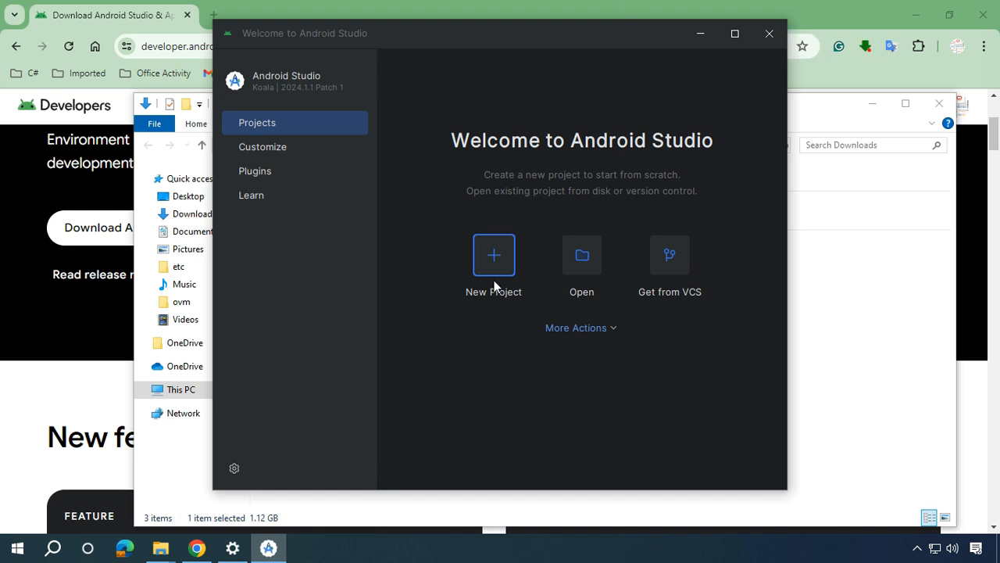
# Start a new phone and tablet project from the Empty Views Activity template.
pyautogui.click(497, 248)
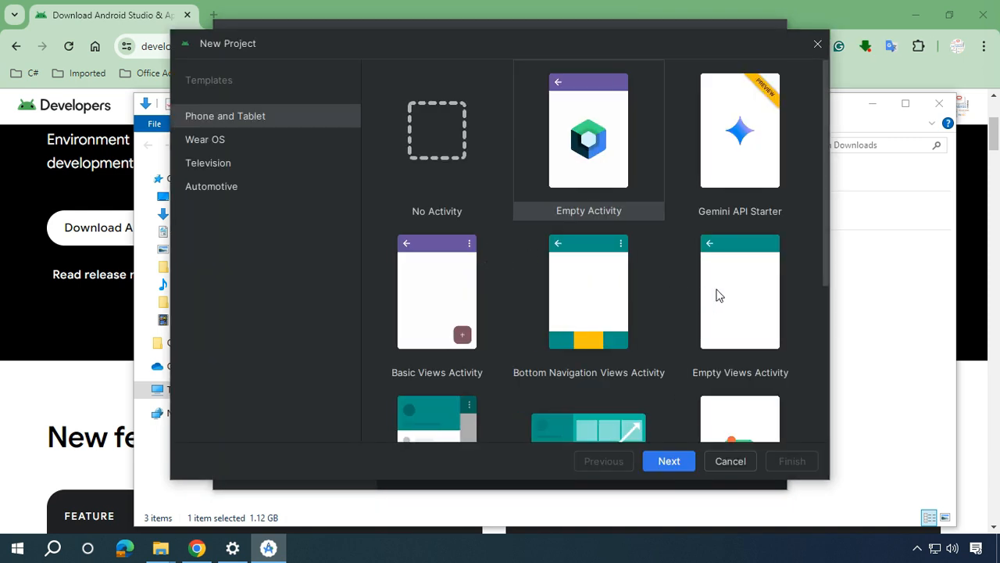
pyautogui.click(741, 303)
pyautogui.scroll(-3, 743, 307)
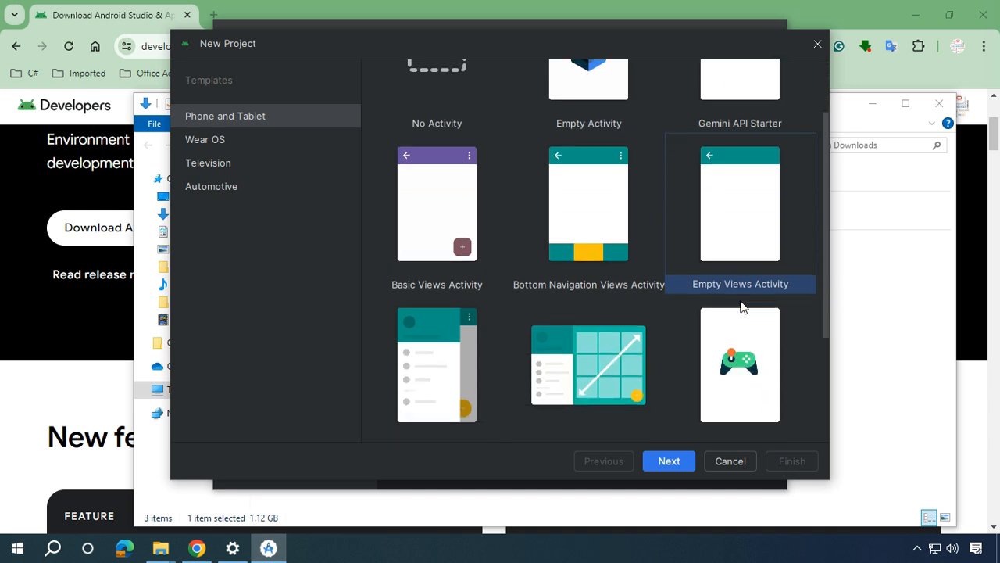
pyautogui.scroll(-2, 742, 306)
pyautogui.scroll(4, 742, 306)
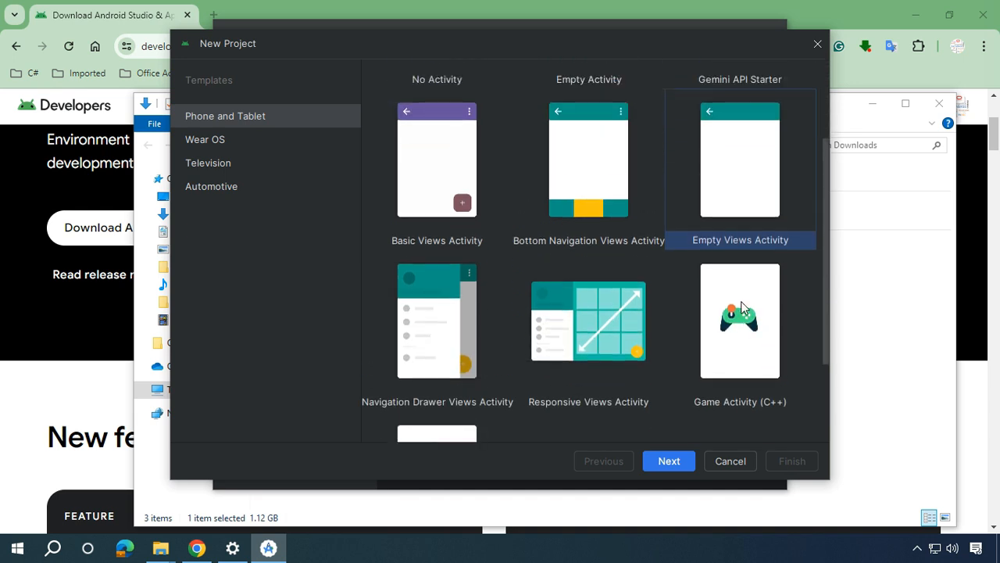
pyautogui.click(438, 278)
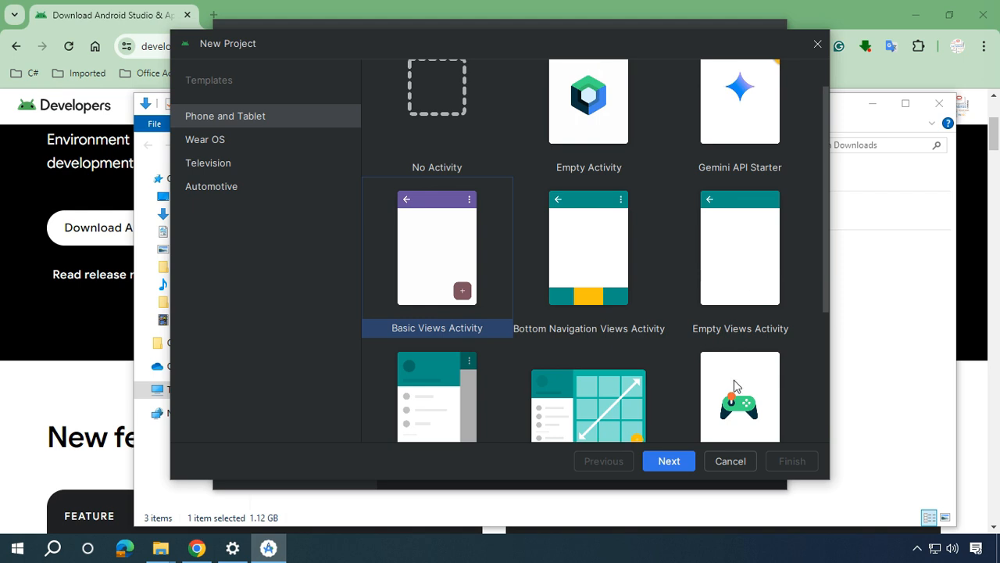
pyautogui.click(719, 256)
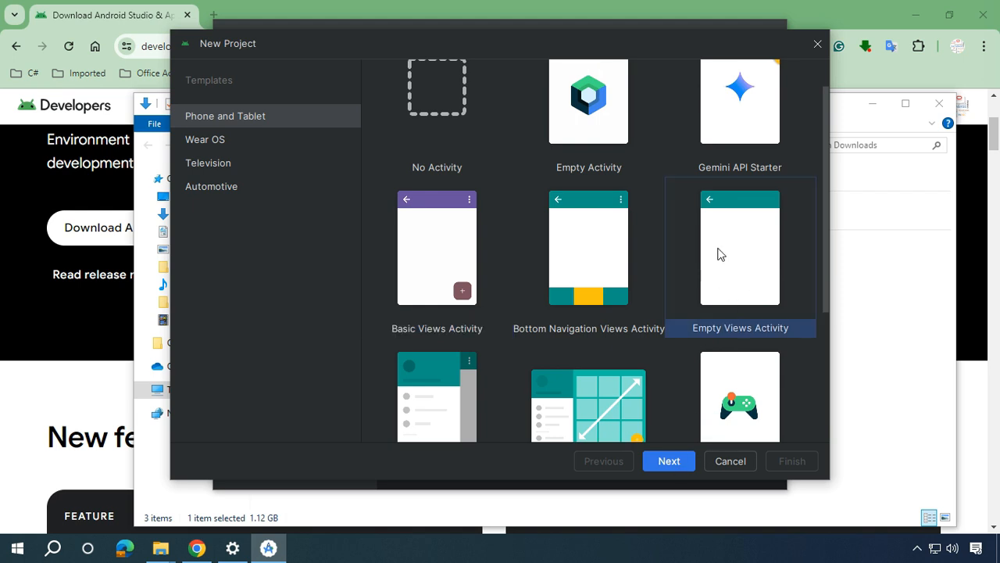
pyautogui.click(669, 461)
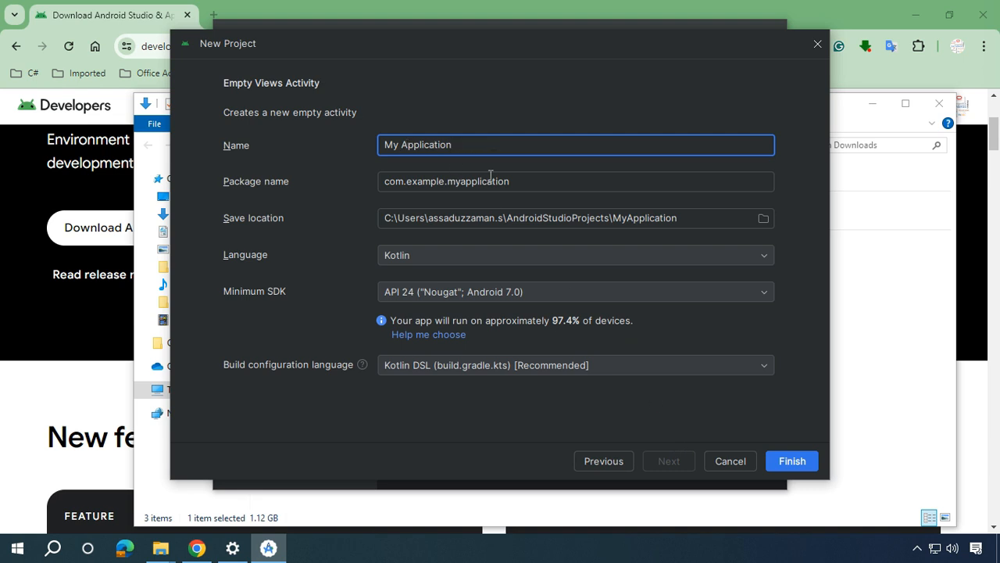
# Set the project language to Java with Kotlin DSL (build.gradle.kts) as the build configuration language, and finish creating the project.
pyautogui.click(504, 261)
pyautogui.click(443, 277)
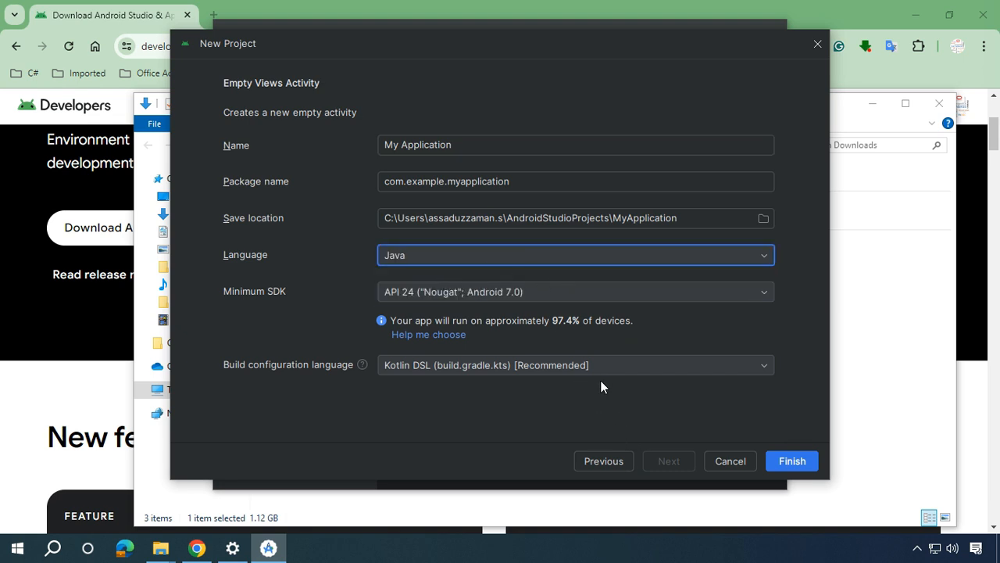
pyautogui.click(617, 369)
pyautogui.click(649, 383)
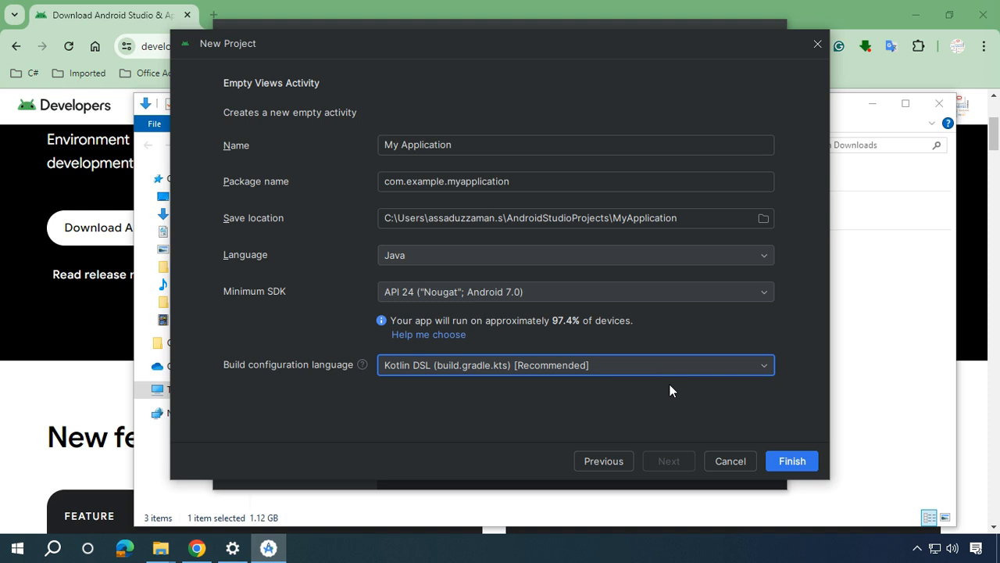
pyautogui.click(790, 461)
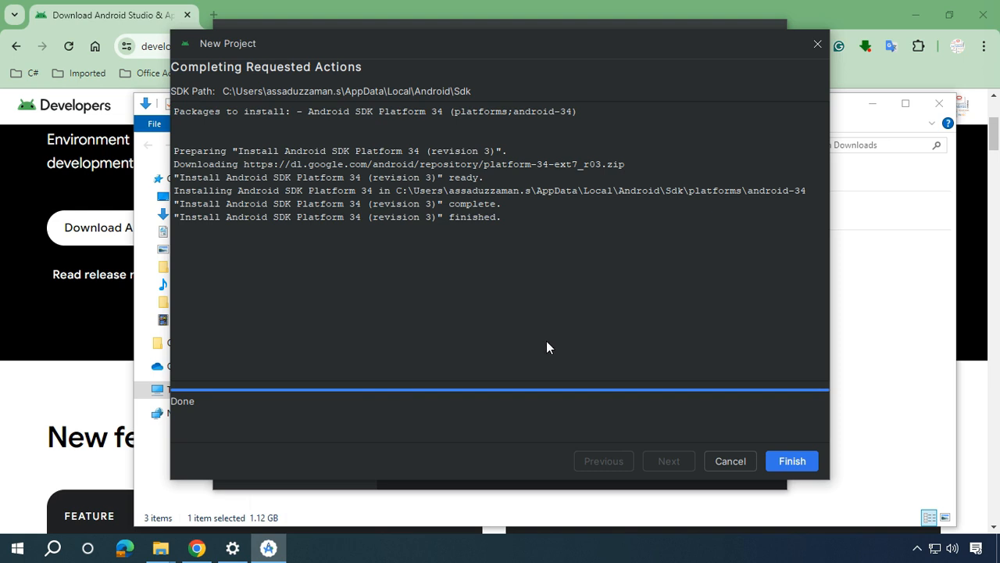
pyautogui.click(793, 461)
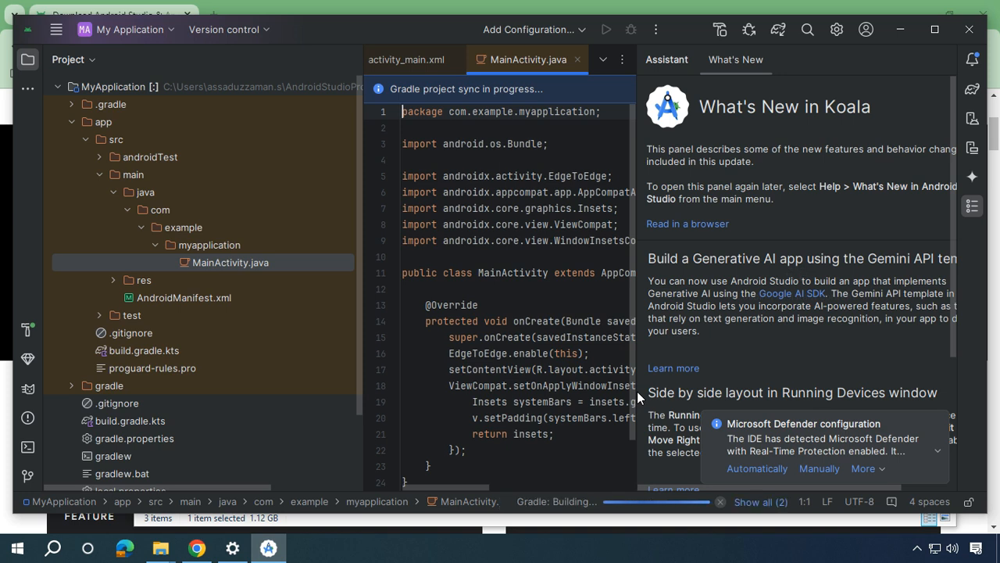
# Hide the What's New assistant so the MainActivity.java editor gets the full width.
pyautogui.click(516, 287)
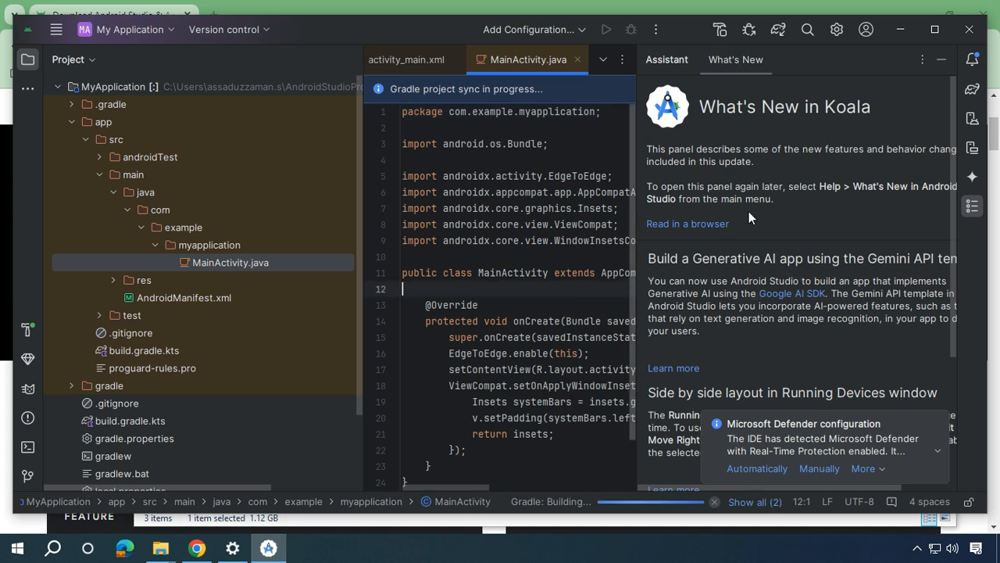
pyautogui.click(942, 60)
pyautogui.click(683, 272)
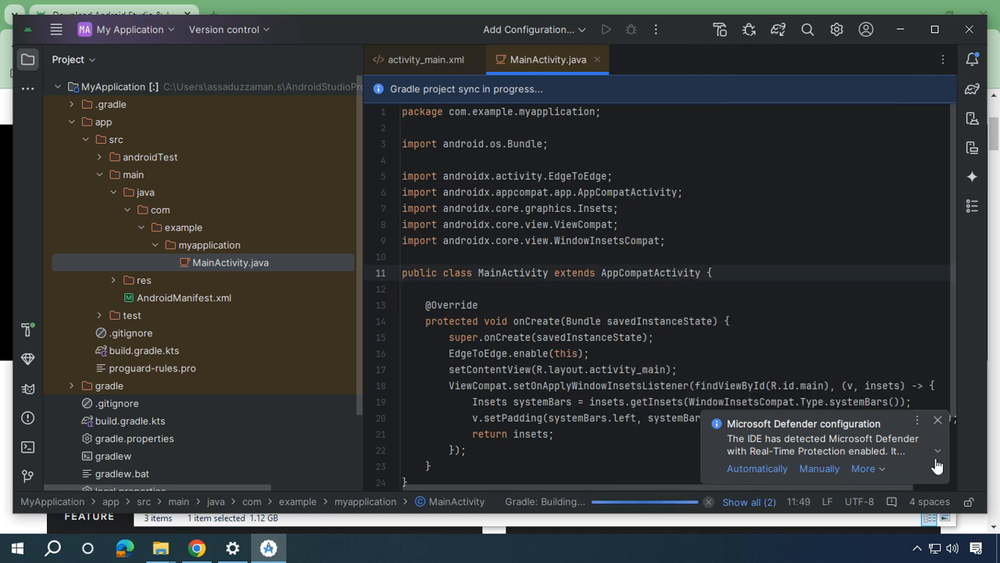
# Exclude the project paths from Microsoft Defender automatically and allow the IntelliJ launcher to make changes to the device.
pyautogui.click(744, 469)
pyautogui.click(669, 332)
pyautogui.scroll(-2, 670, 332)
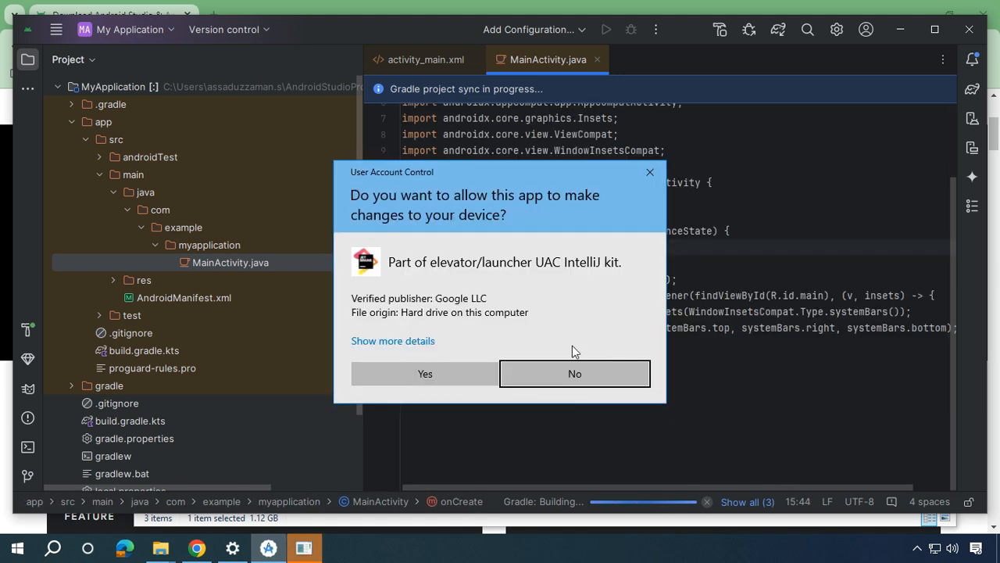
pyautogui.click(397, 369)
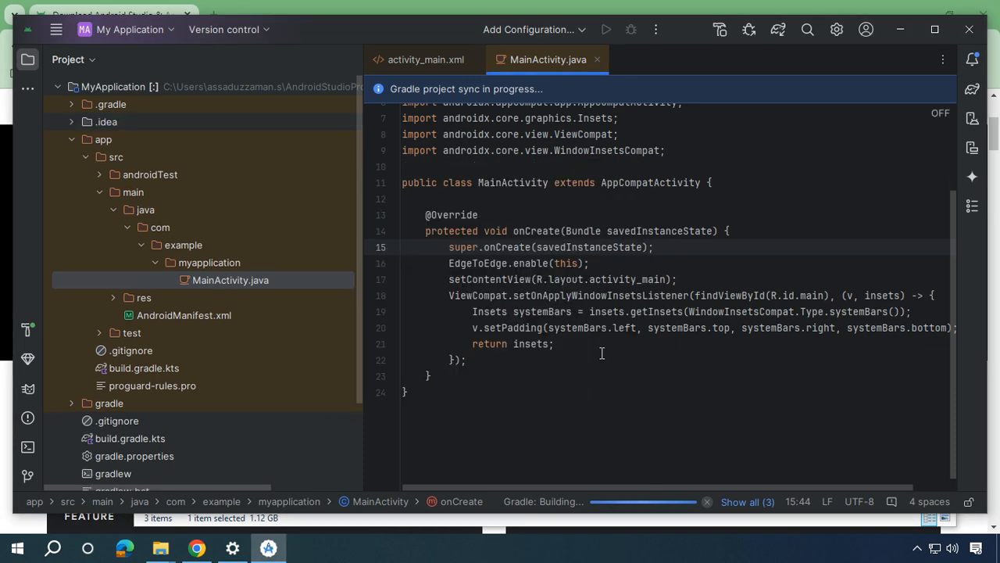
pyautogui.click(602, 354)
pyautogui.scroll(2, 610, 352)
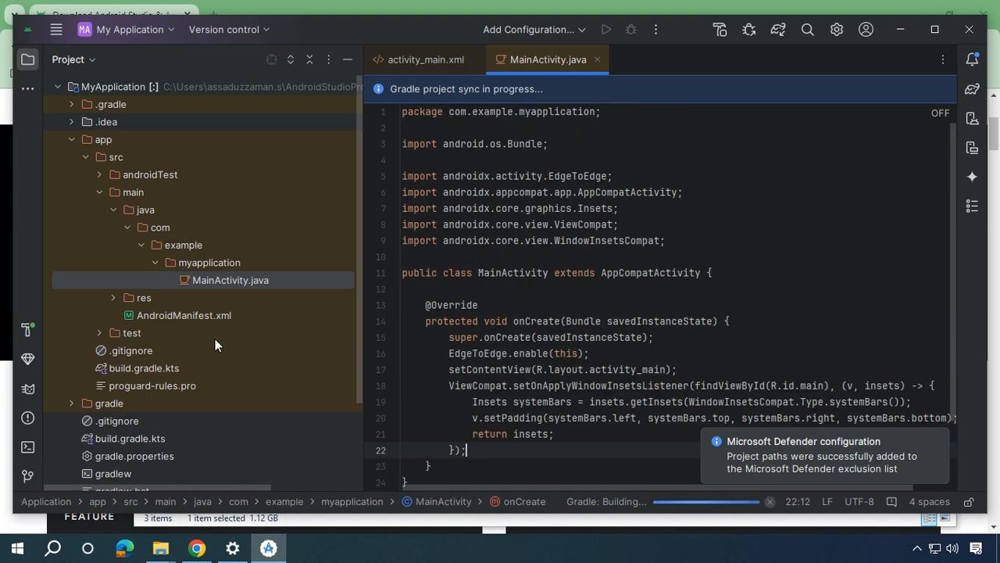
# Show the activity_main.xml layout and maximize the project window.
pyautogui.click(220, 315)
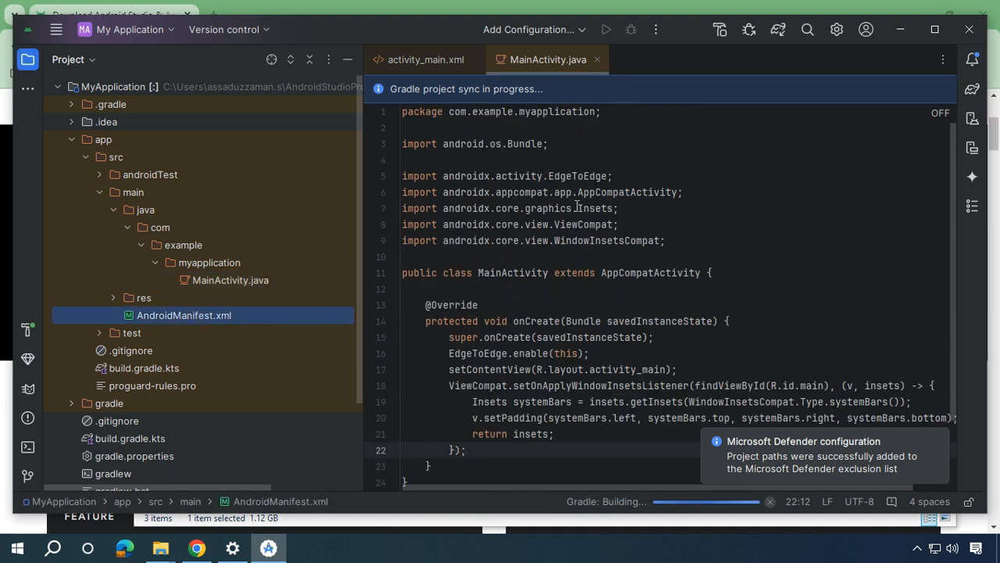
pyautogui.click(437, 60)
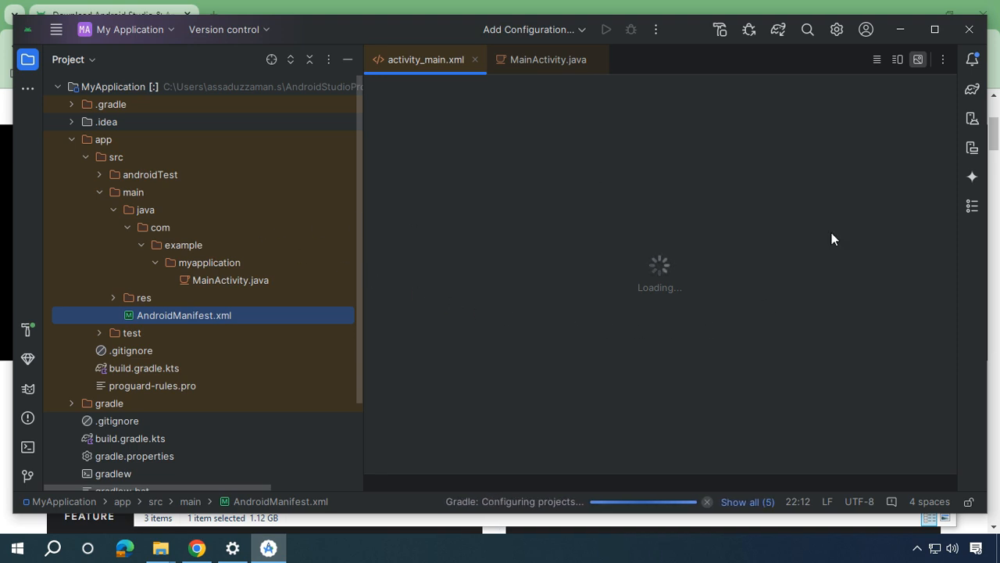
pyautogui.click(937, 31)
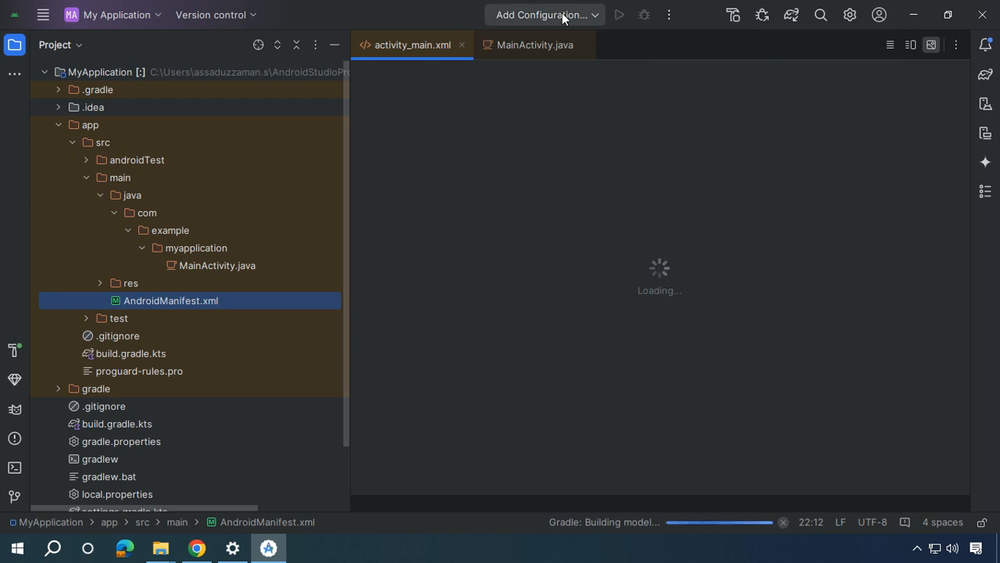
pyautogui.click(596, 16)
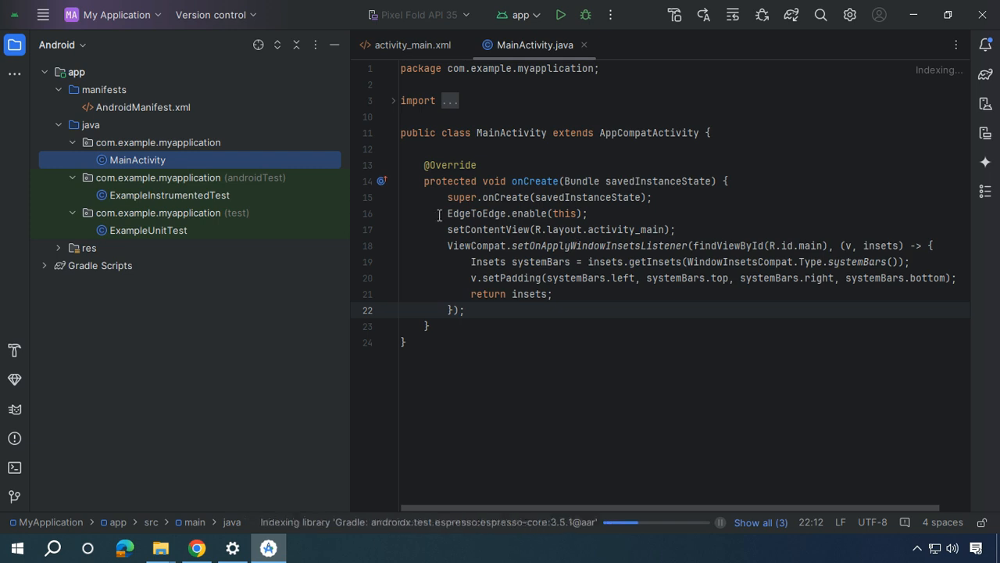
# Run the app on the Pixel Fold API 35 emulator and adjust the width of the running device view.
pyautogui.click(561, 15)
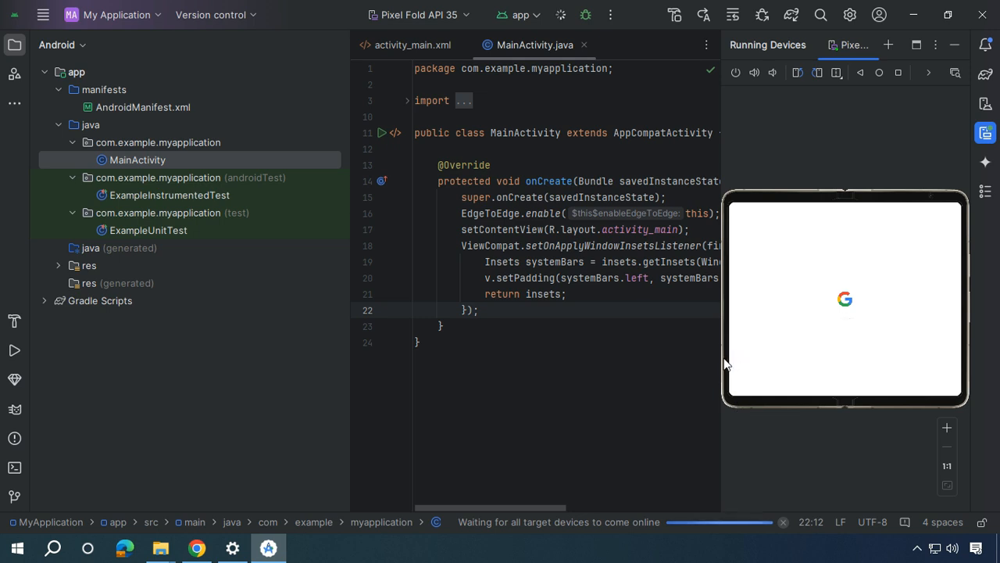
pyautogui.moveTo(720, 364); pyautogui.dragTo(520, 379)
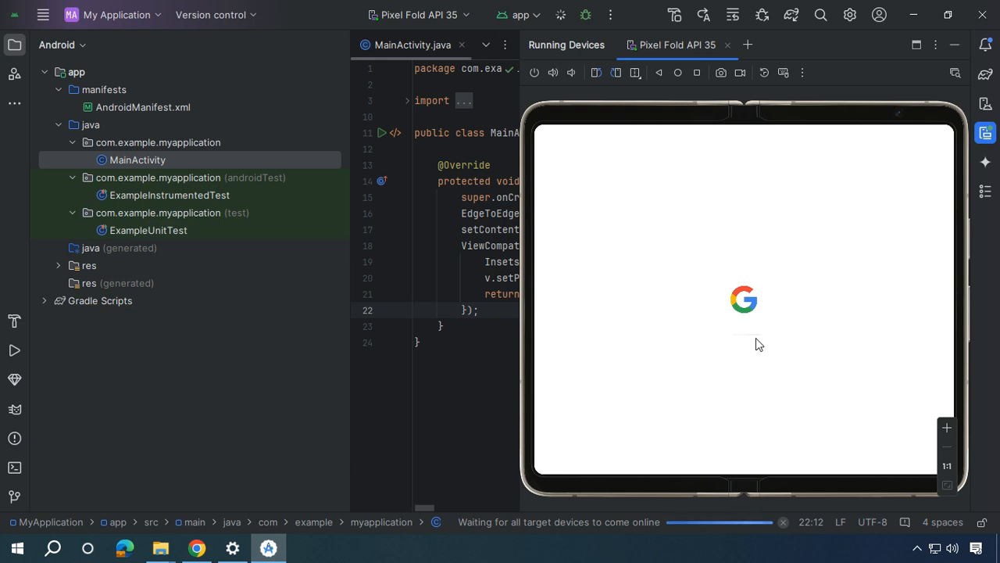
pyautogui.moveTo(520, 261); pyautogui.dragTo(691, 263)
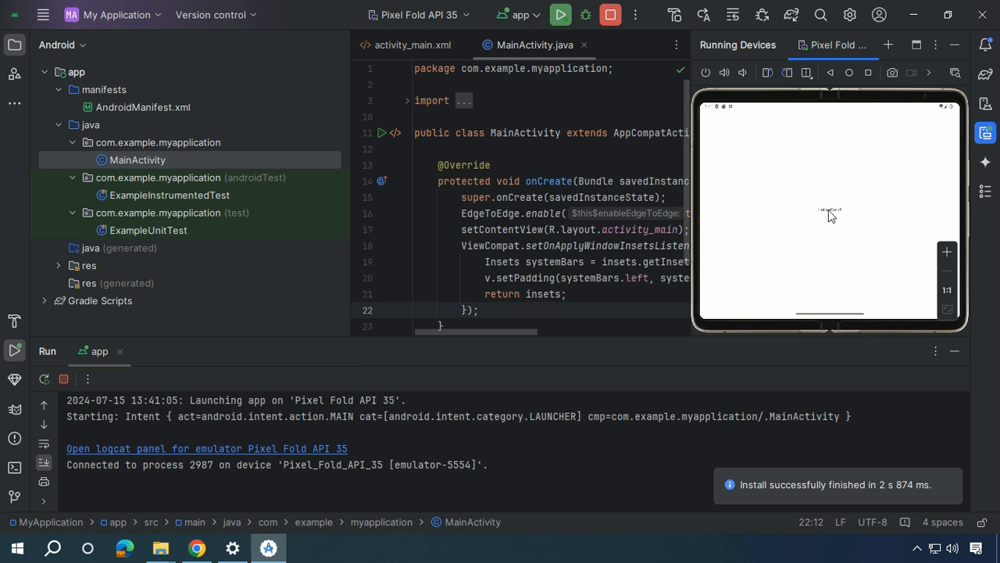
pyautogui.moveTo(692, 235)
pyautogui.mouseDown()
pyautogui.moveTo(598, 238)
pyautogui.moveTo(689, 240)
pyautogui.mouseUp()
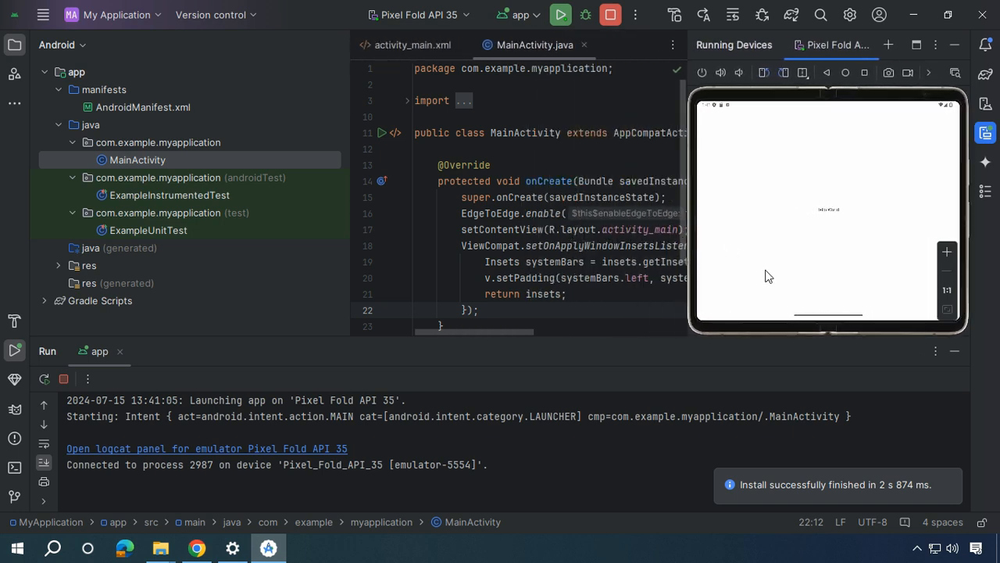
# Hide the run output and widen the running device view over most of the code editor.
pyautogui.click(953, 350)
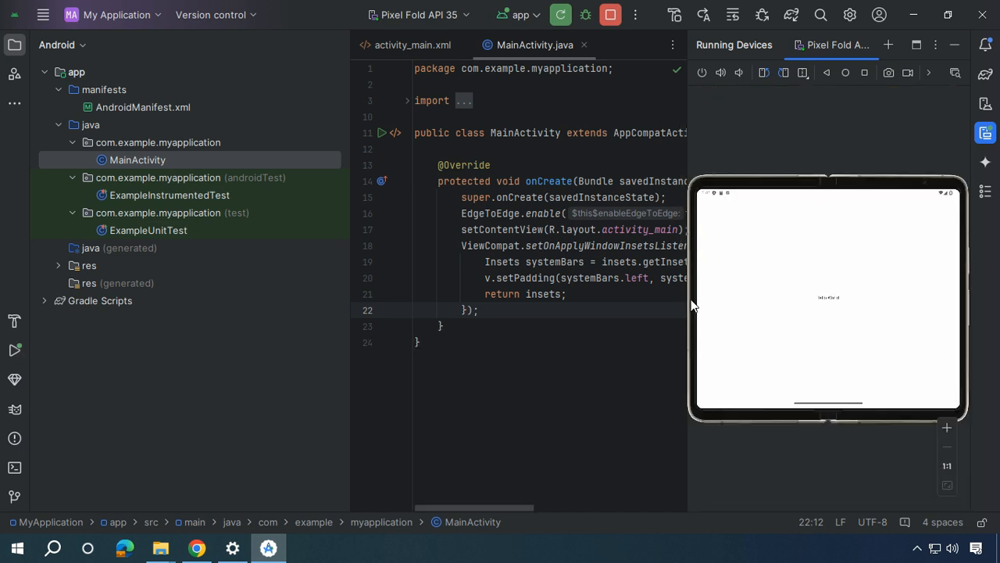
pyautogui.moveTo(687, 300); pyautogui.dragTo(413, 310)
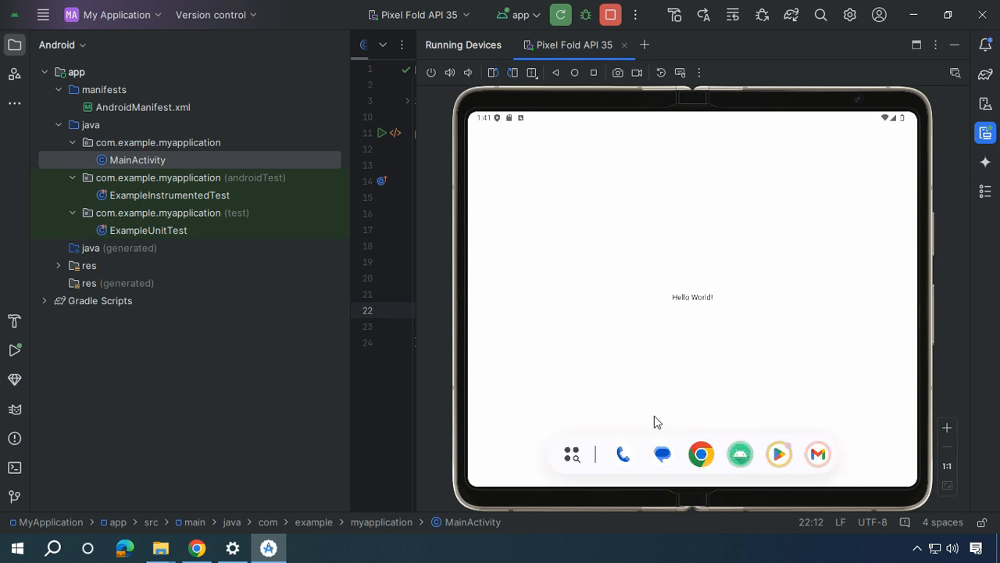
# Relaunch the app from the emulator's home screen, and rotate the virtual device left and back right.
pyautogui.moveTo(599, 483); pyautogui.dragTo(587, 460)
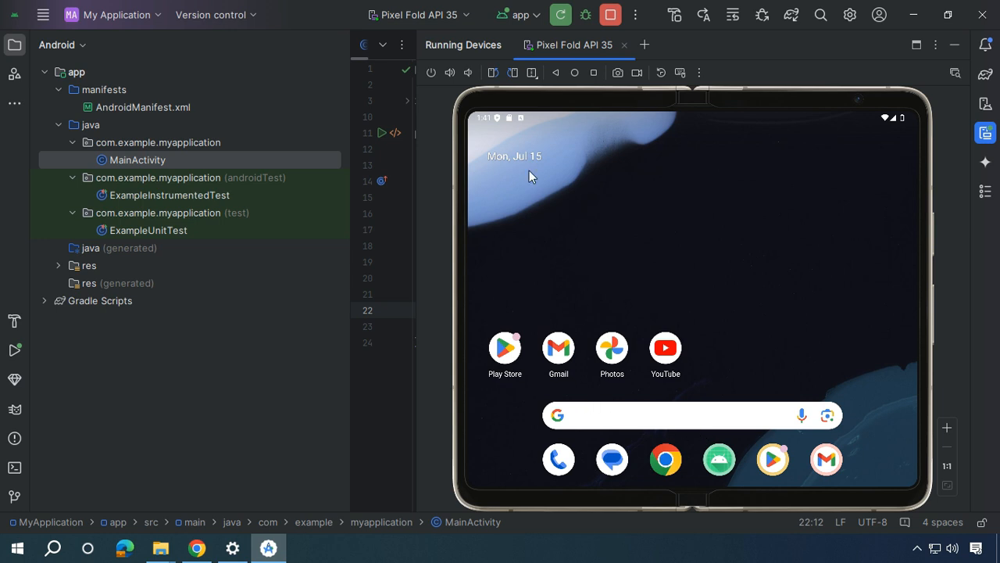
pyautogui.click(718, 458)
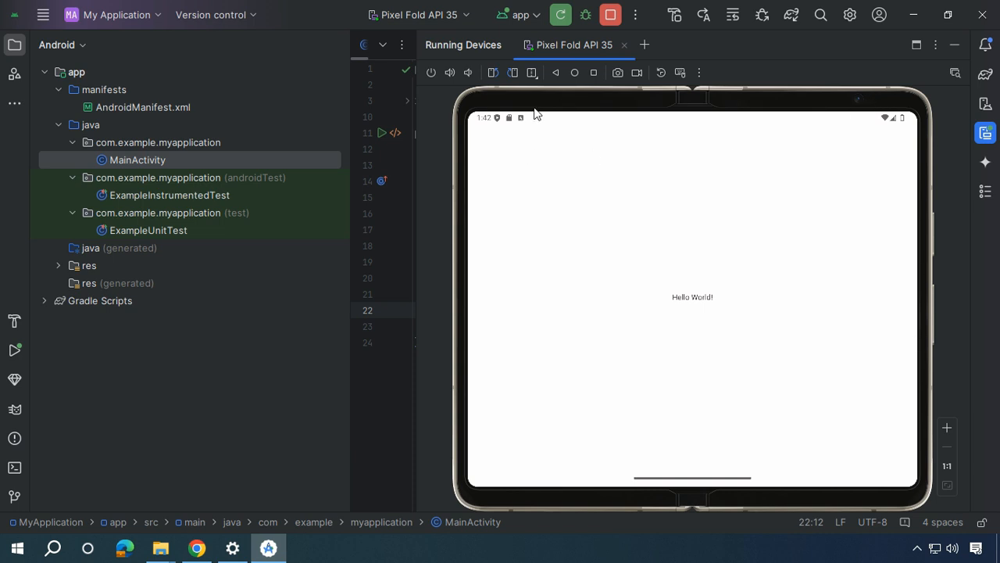
pyautogui.click(493, 72)
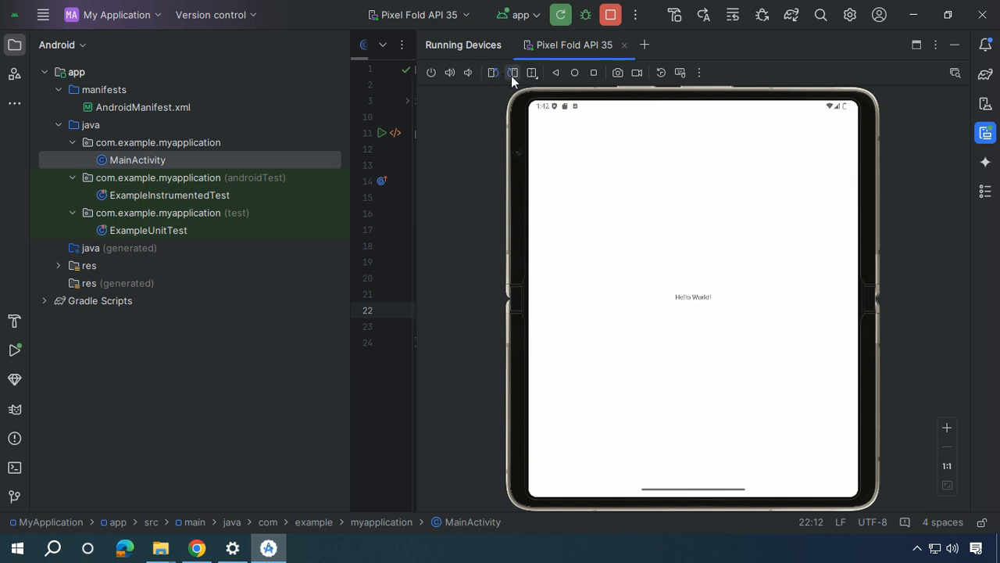
pyautogui.click(513, 72)
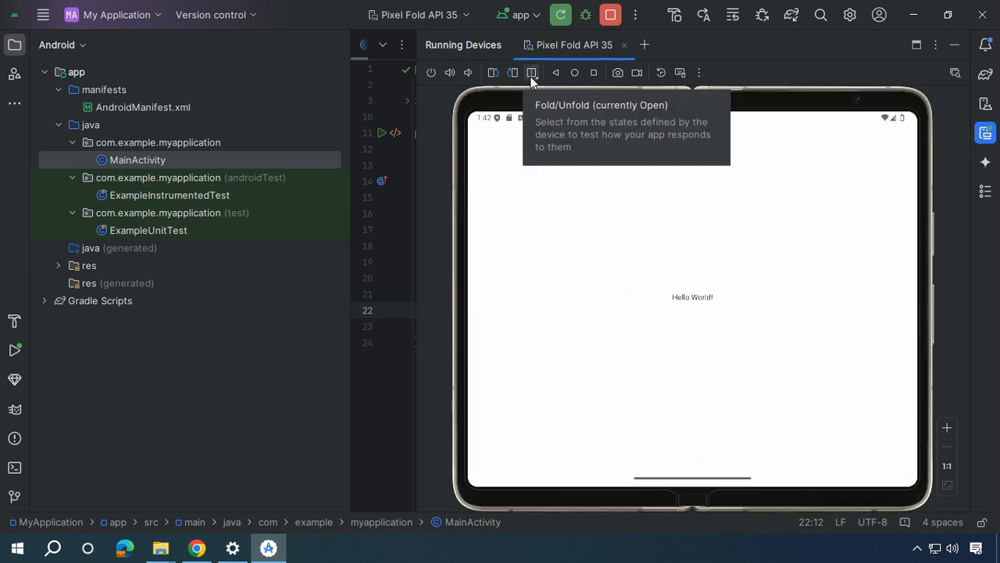
# Show the emulator's recent apps overview and stop the running app.
pyautogui.click(595, 73)
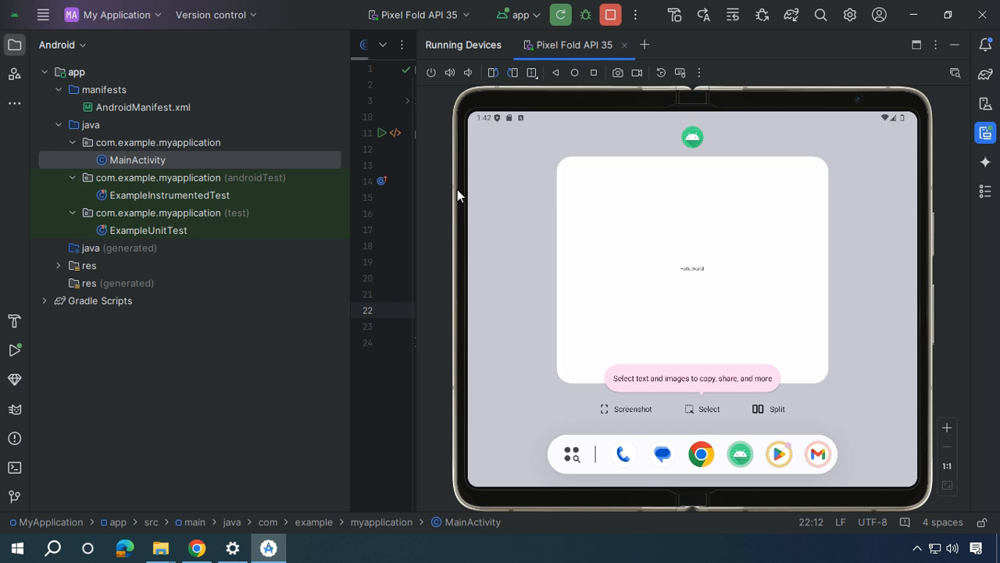
pyautogui.click(611, 20)
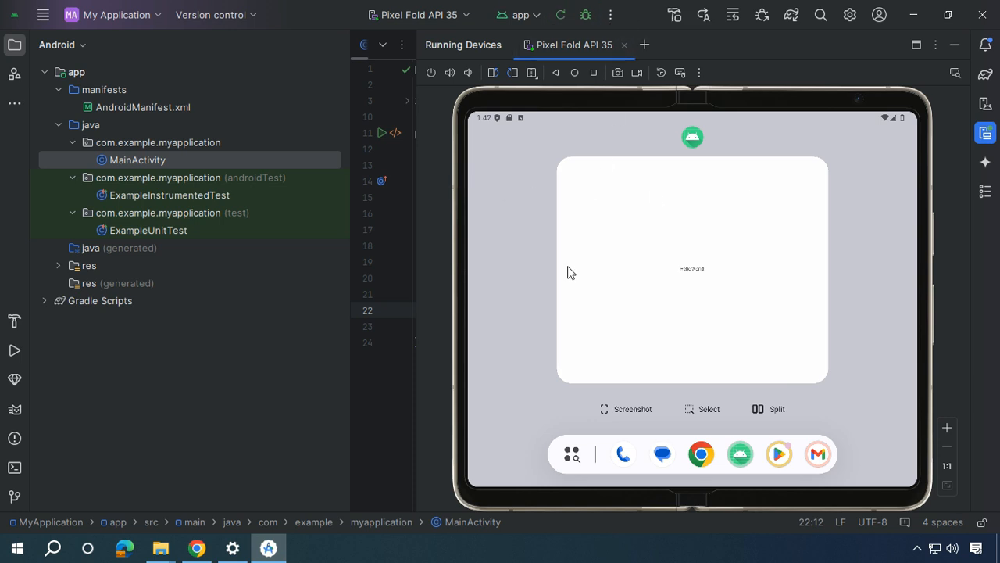